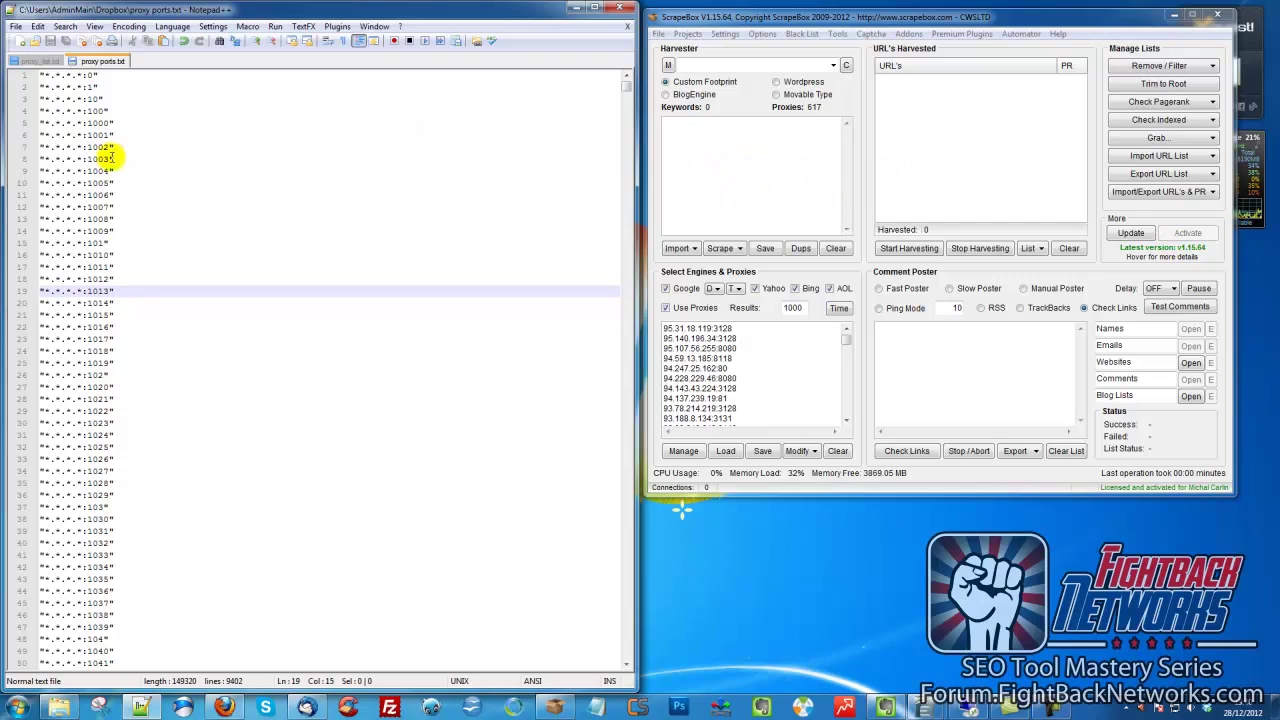
Step: Examine the wildcard port search strings in proxy ports.txt and the port numbers in the loaded proxy list
{"action": "left_click_drag", "start_coordinate": [116, 375], "coordinate": [44, 172]}
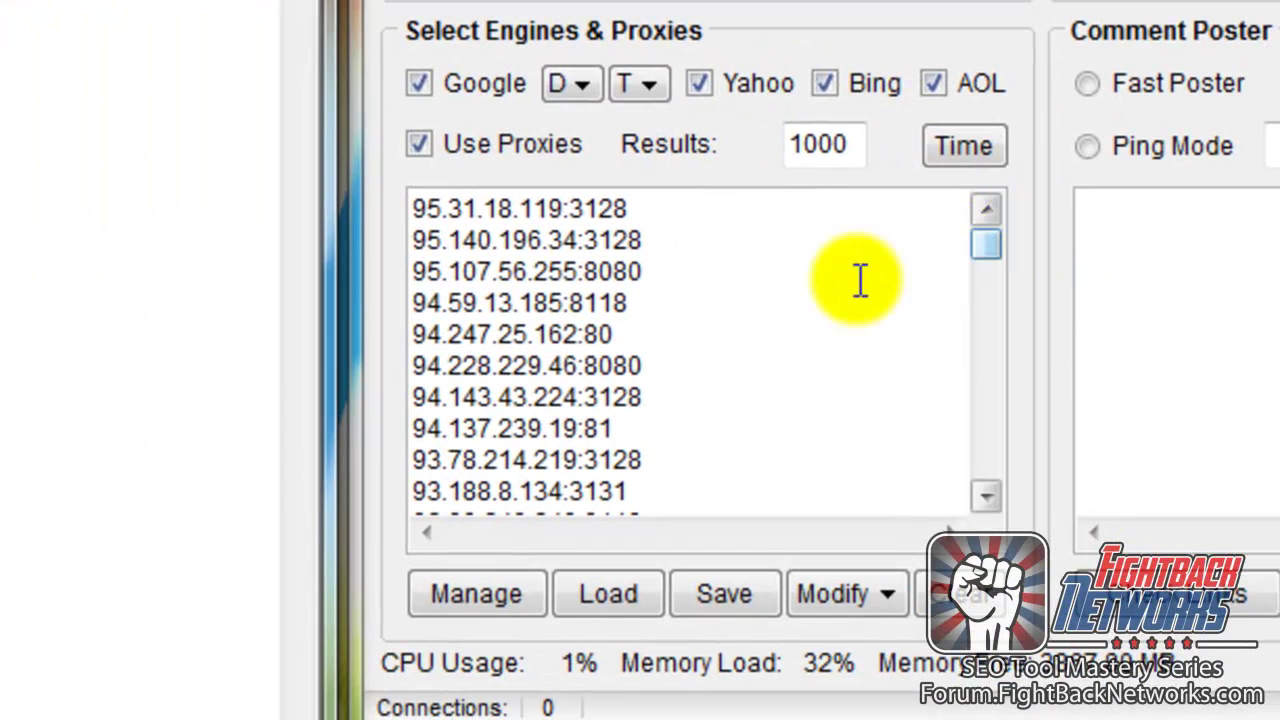
{"action": "left_click", "coordinate": [674, 331]}
{"action": "left_click", "coordinate": [989, 252]}
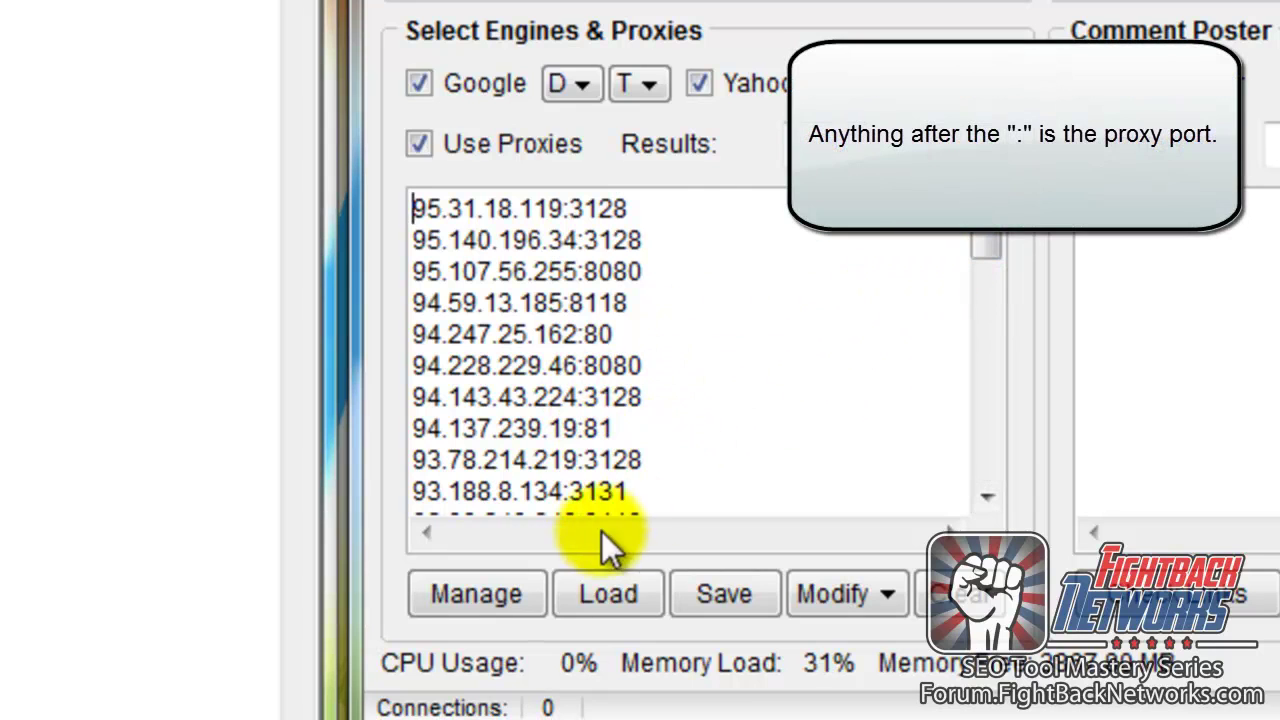
{"action": "left_click_drag", "start_coordinate": [995, 262], "coordinate": [994, 290]}
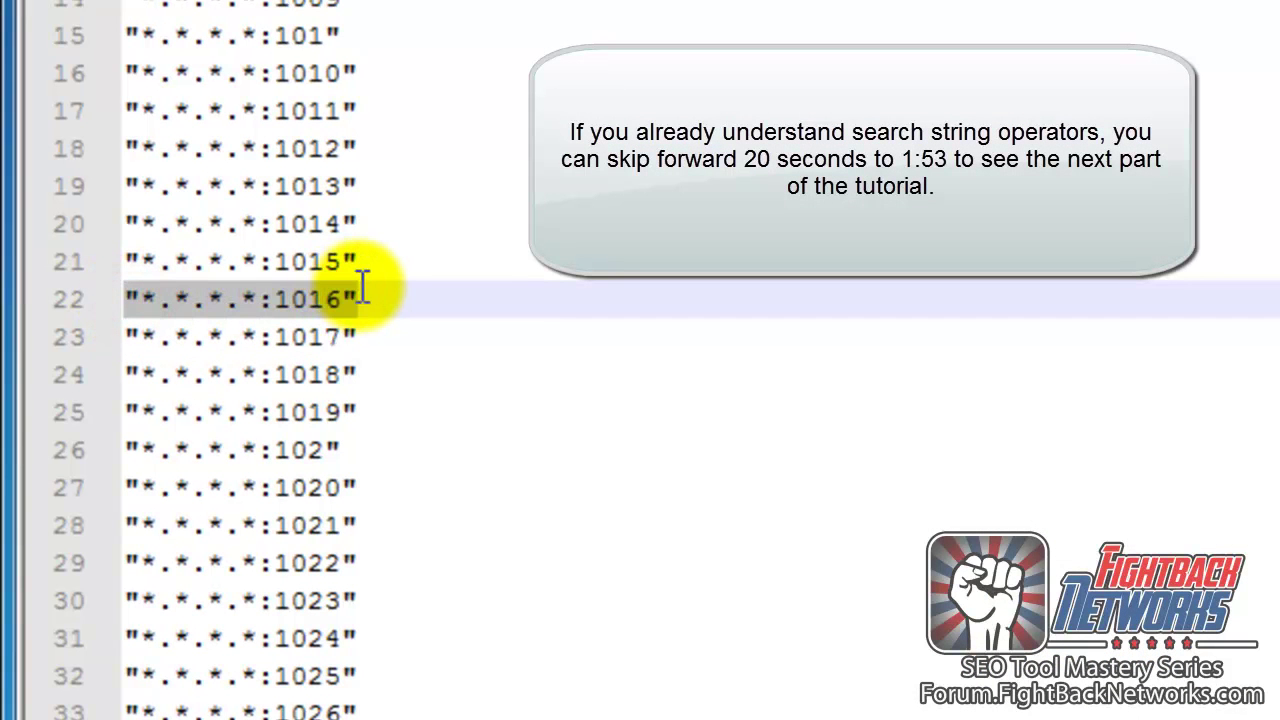
{"action": "left_click", "coordinate": [363, 292]}
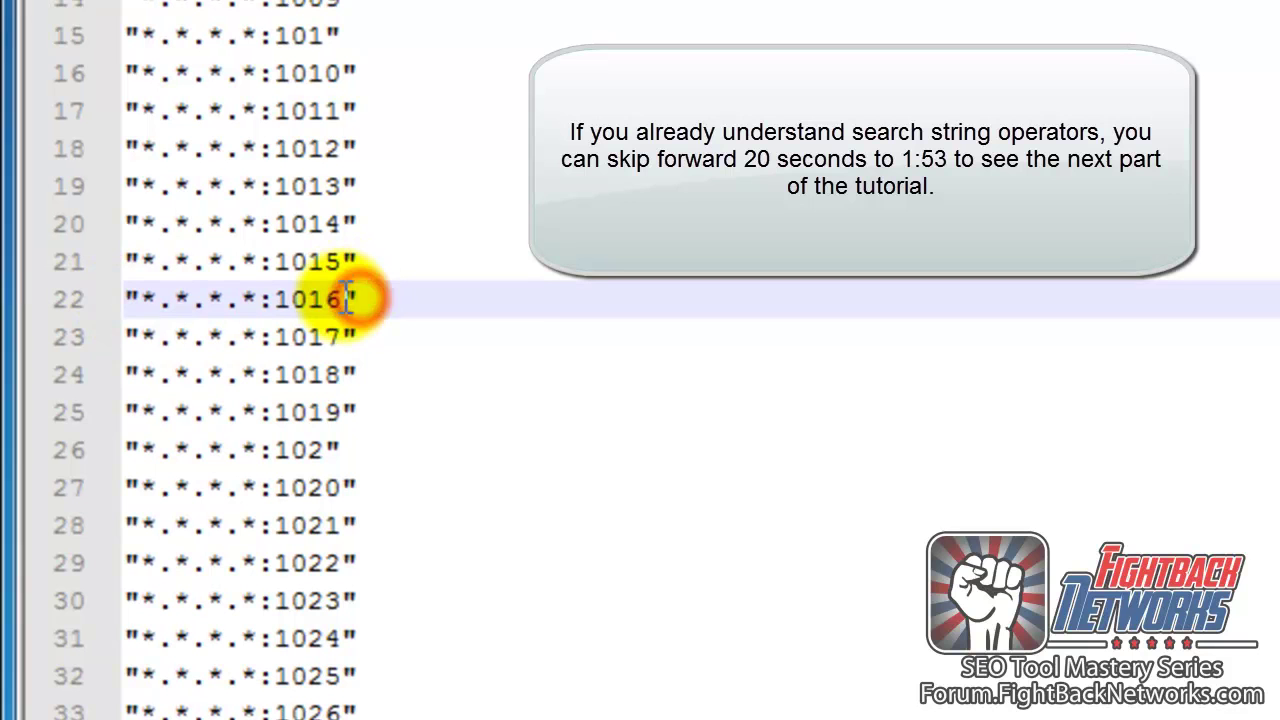
{"action": "left_click", "coordinate": [343, 296]}
{"action": "left_click", "coordinate": [152, 300]}
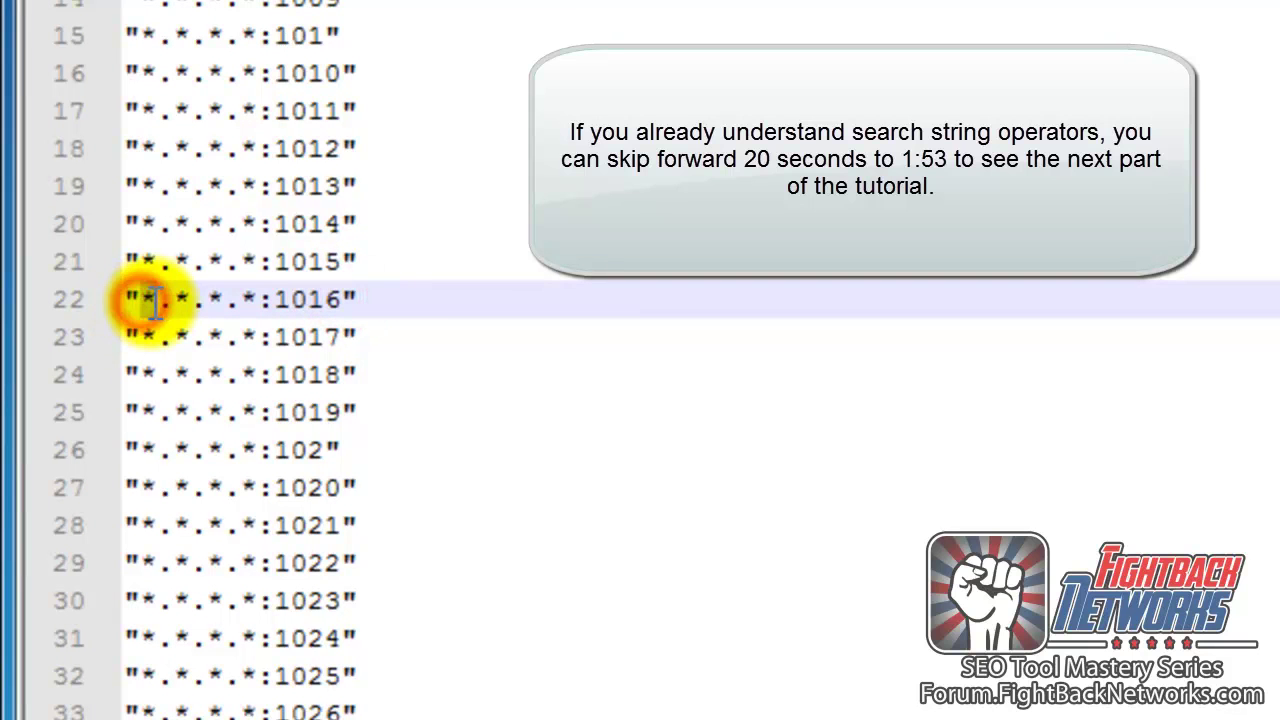
{"action": "left_click", "coordinate": [171, 298]}
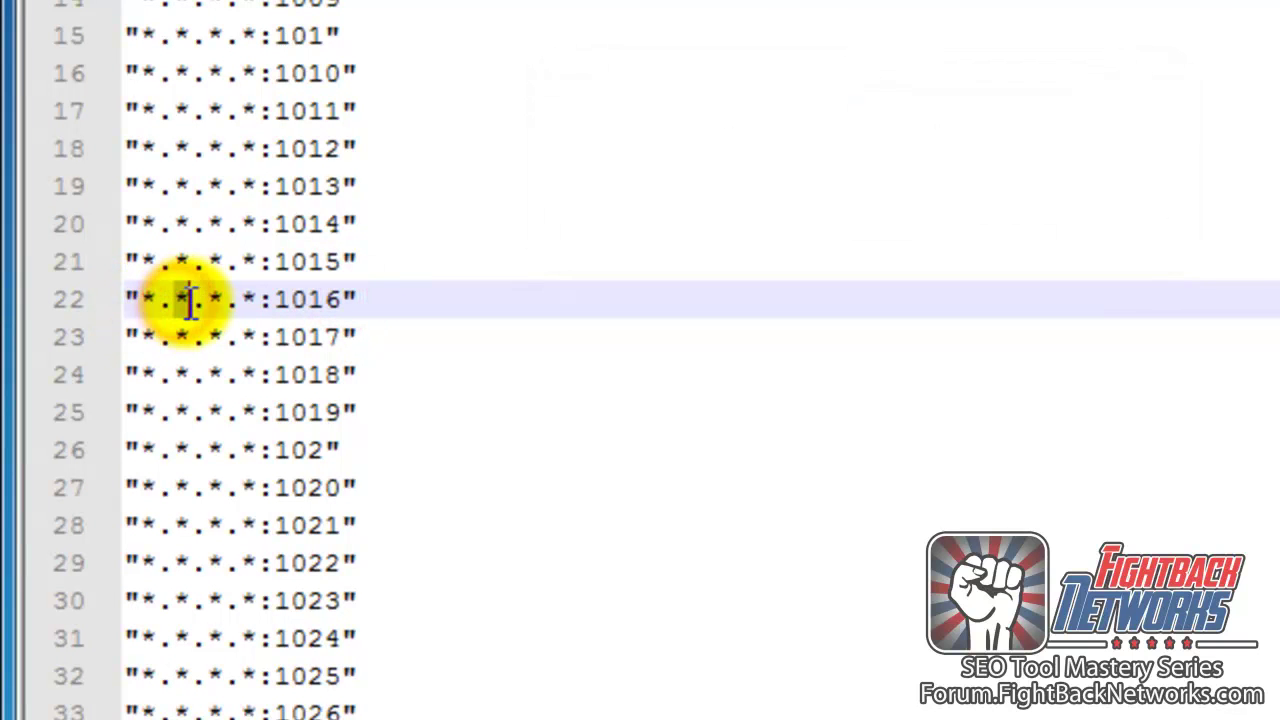
{"action": "left_click", "coordinate": [216, 301]}
{"action": "left_click", "coordinate": [243, 298]}
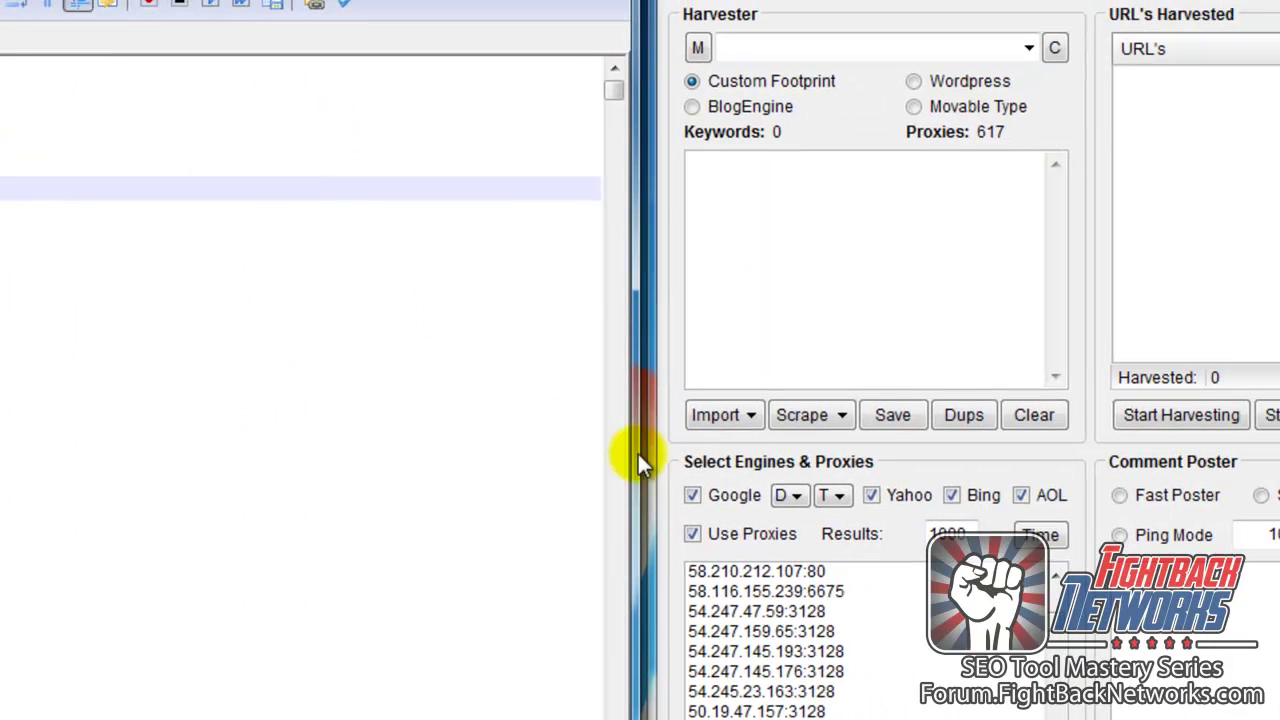
Step: Import the proxy port search strings as harvester keywords and open the merge for the footprint text file
{"action": "left_click", "coordinate": [749, 420]}
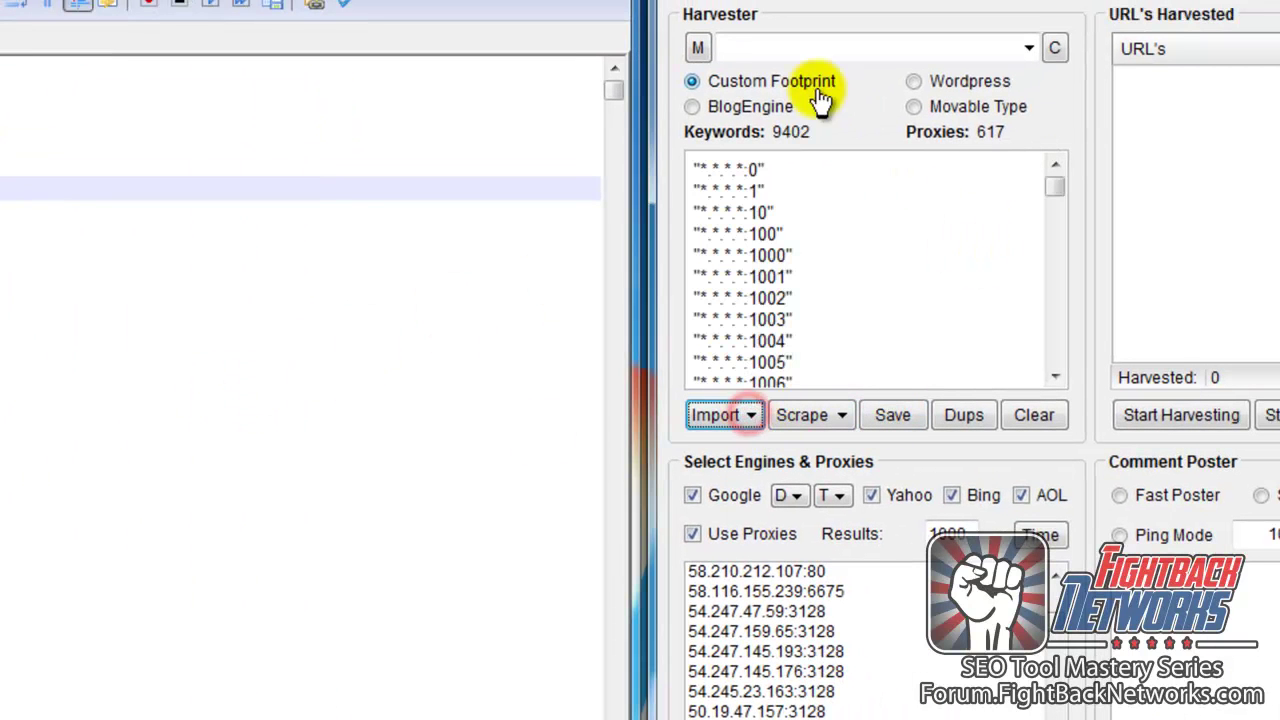
{"action": "left_click", "coordinate": [703, 47]}
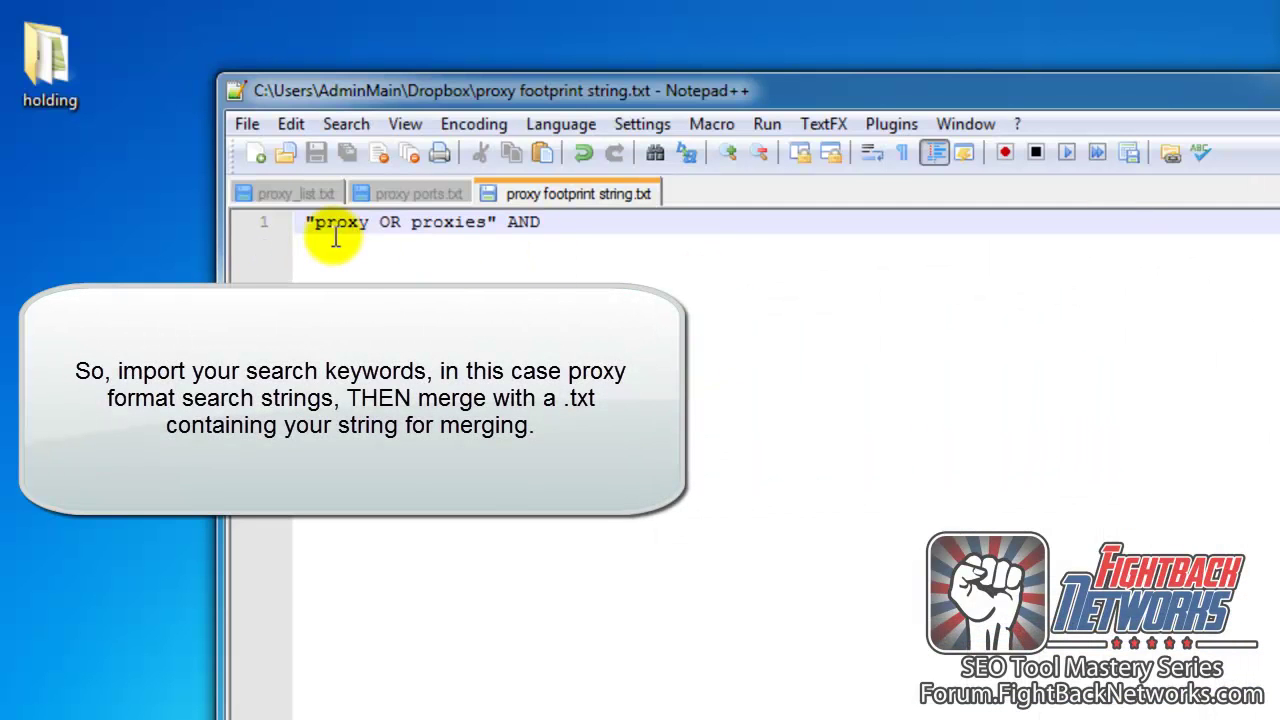
Step: Remove the leading space from the "proxy OR proxies" AND string in proxy footprint string.txt
{"action": "left_click", "coordinate": [309, 222]}
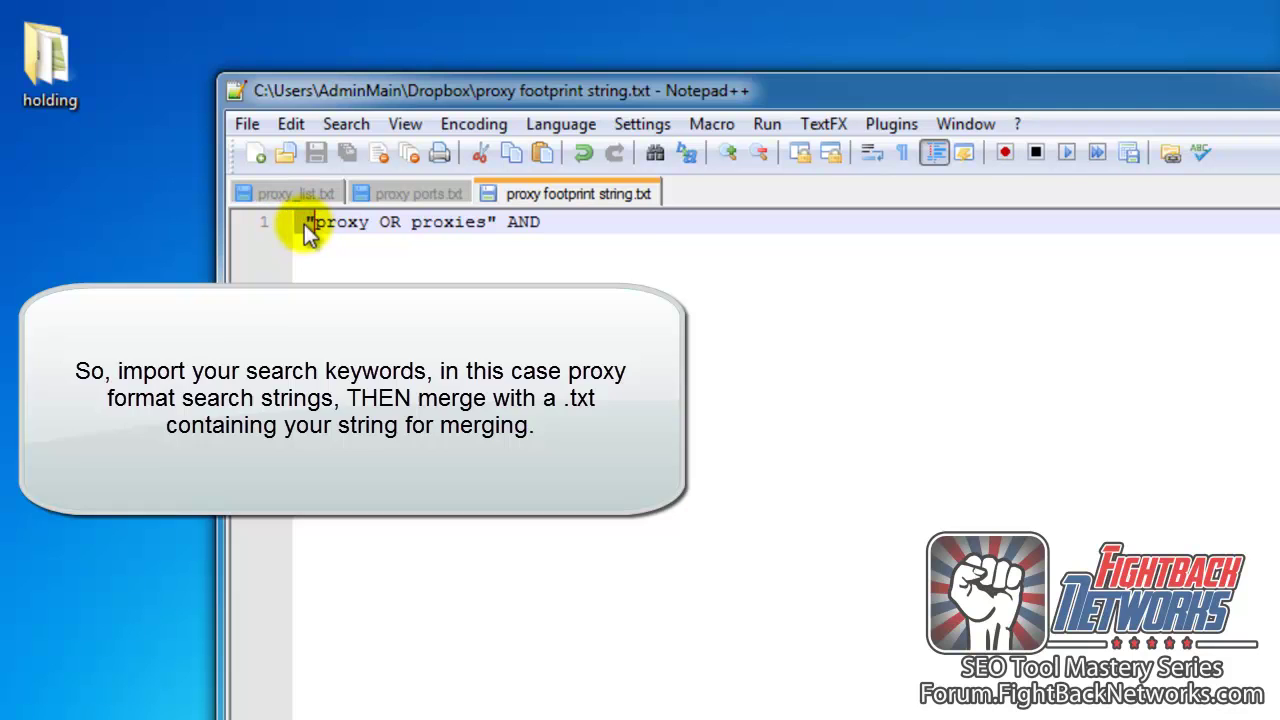
{"action": "key", "text": "BackSpace"}
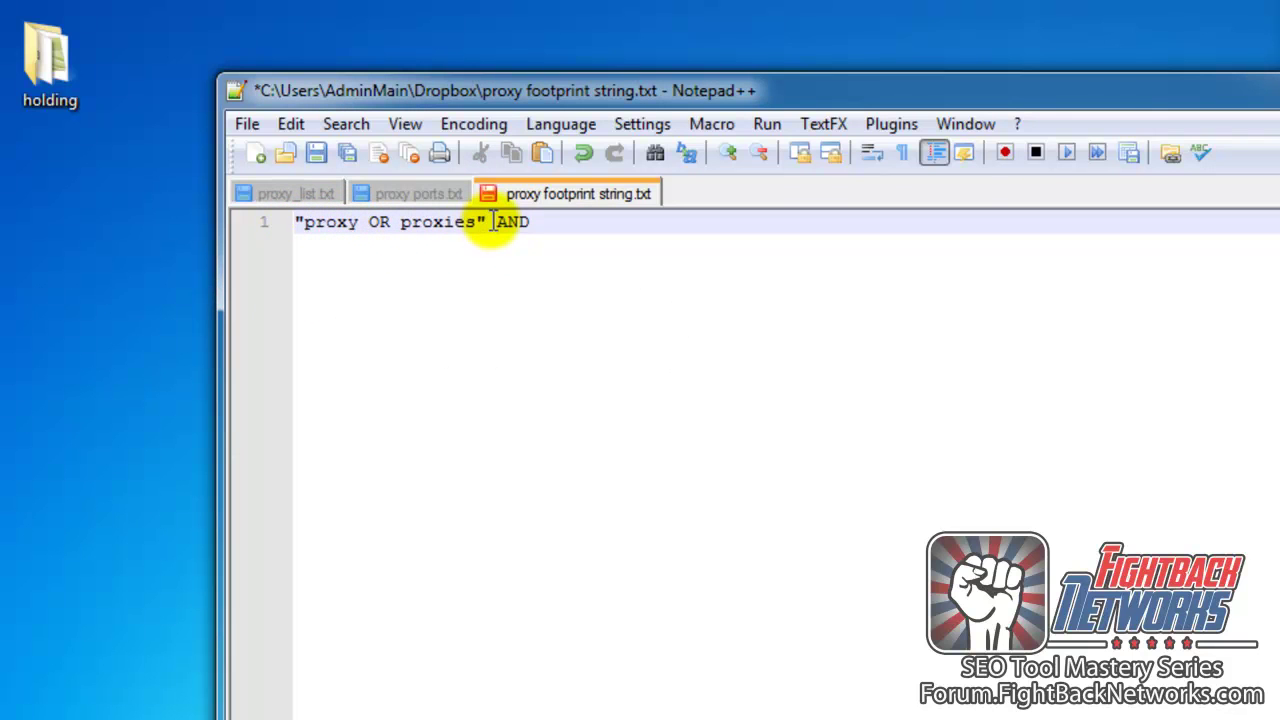
{"action": "left_click_drag", "start_coordinate": [494, 222], "coordinate": [528, 222]}
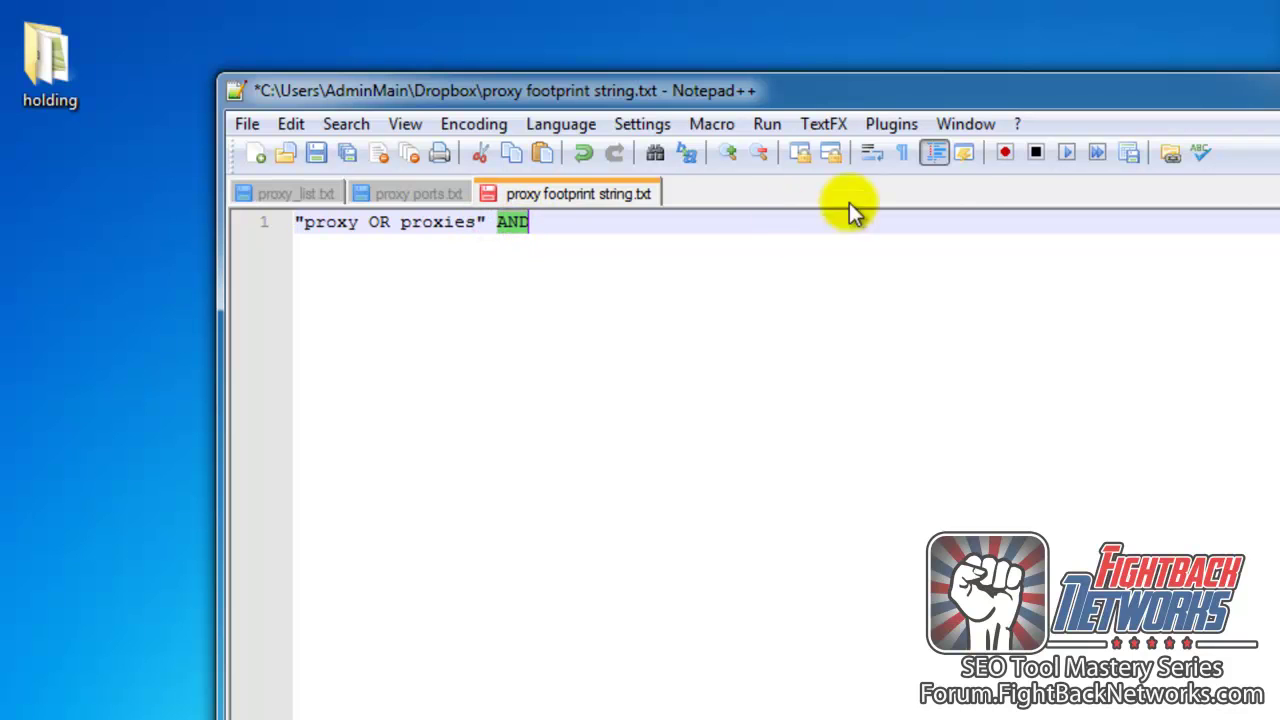
{"action": "left_click", "coordinate": [569, 223]}
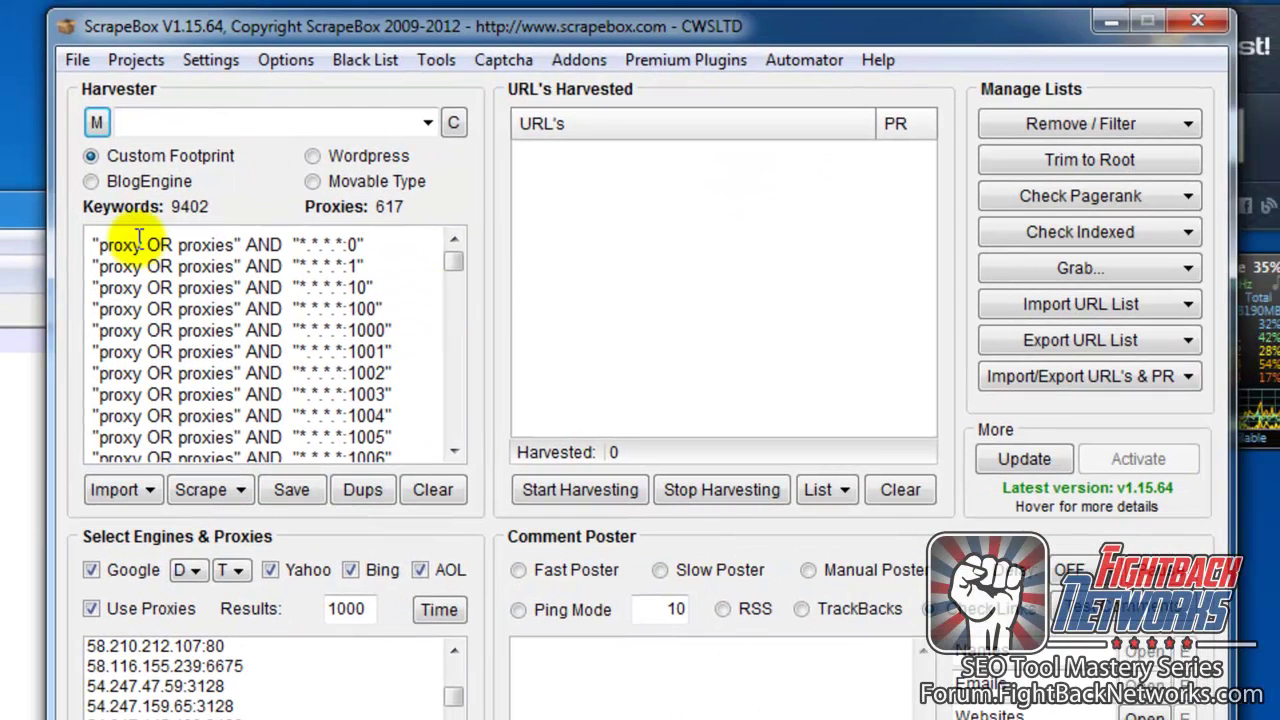
Step: Review the keywords merged with the "proxy OR proxies" AND footprint and save the keyword list in the Dropbox folder
{"action": "left_click_drag", "start_coordinate": [796, 177], "coordinate": [942, 177]}
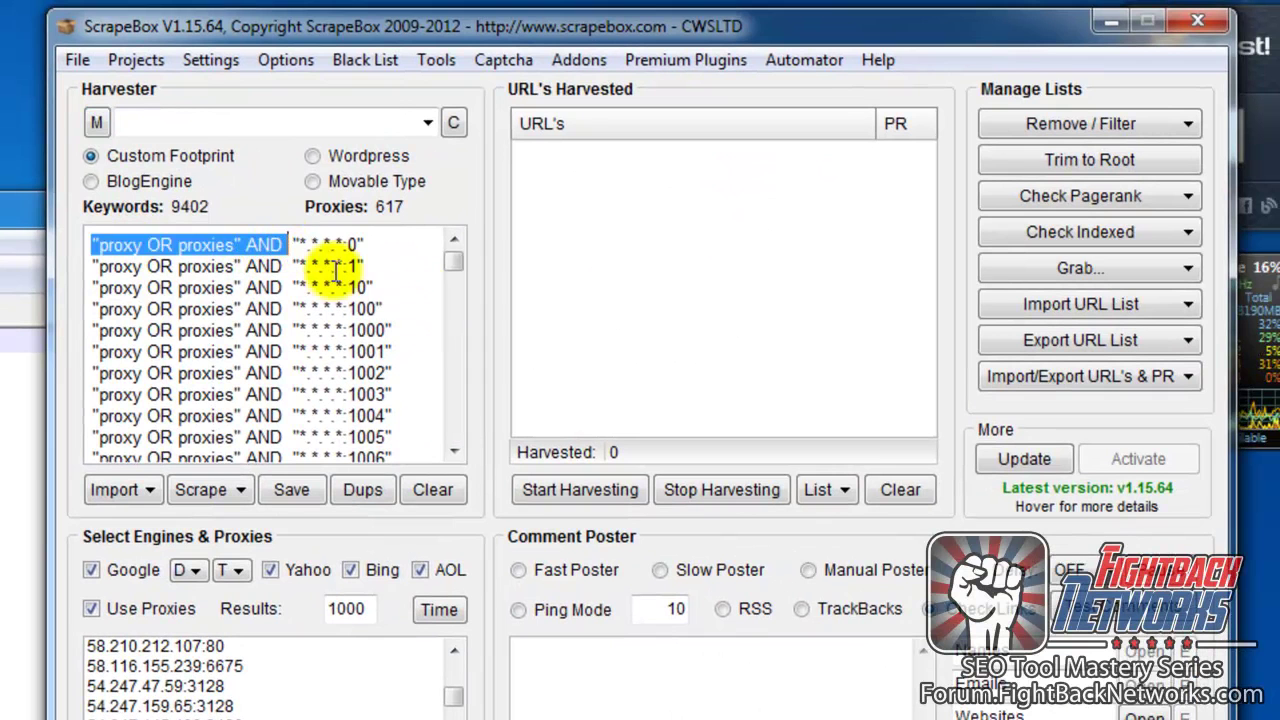
{"action": "left_click", "coordinate": [345, 244]}
{"action": "mouse_move", "coordinate": [459, 259]}
{"action": "left_mouse_down"}
{"action": "mouse_move", "coordinate": [459, 436]}
{"action": "mouse_move", "coordinate": [455, 245]}
{"action": "left_mouse_up"}
{"action": "left_click", "coordinate": [291, 489]}
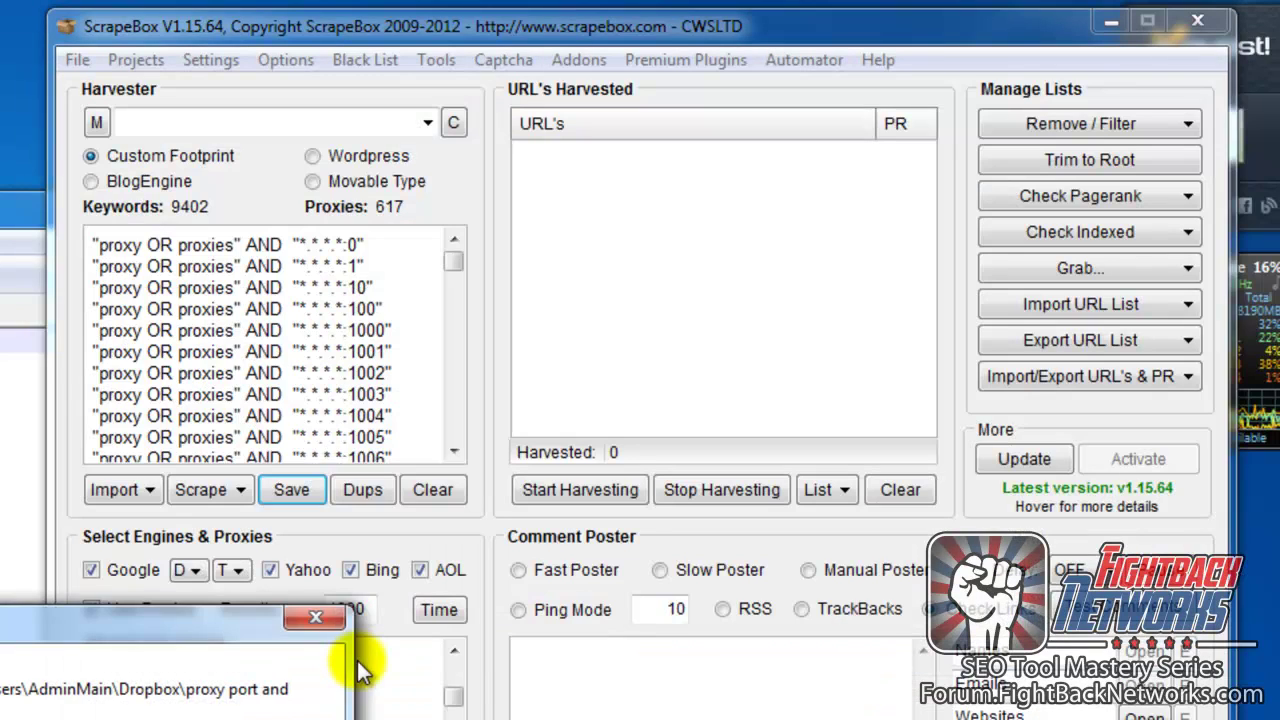
{"action": "key", "text": "Return"}
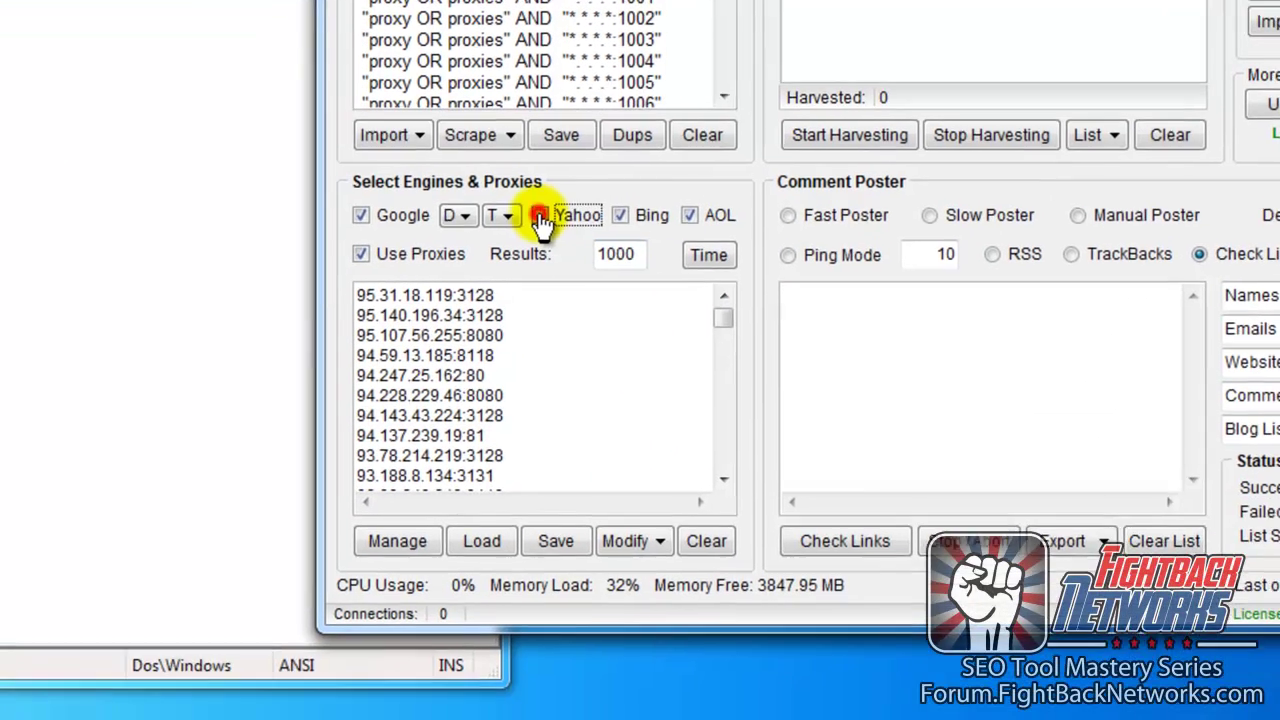
Step: Disable the Yahoo, Bing and AOL engines so only Google is used, and set the number of results to 100
{"action": "left_click", "coordinate": [270, 570]}
{"action": "left_click", "coordinate": [625, 210]}
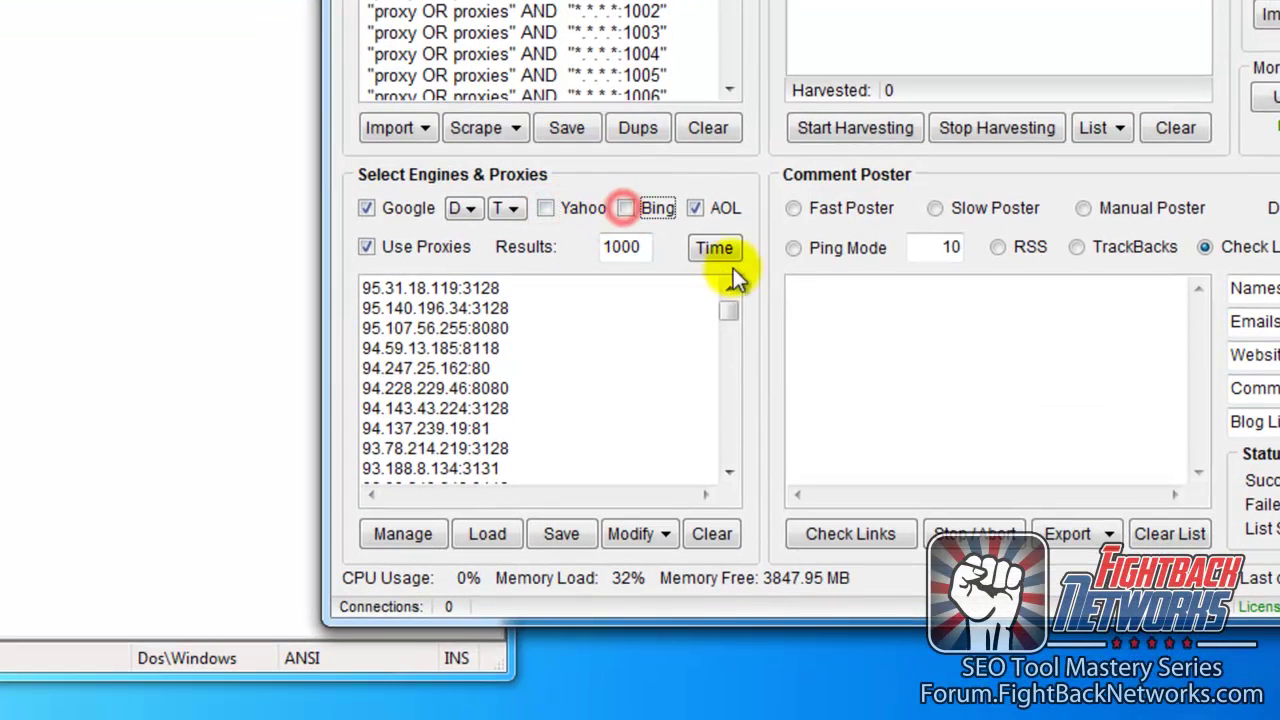
{"action": "left_click", "coordinate": [695, 210]}
{"action": "left_click_drag", "start_coordinate": [630, 247], "coordinate": [645, 247]}
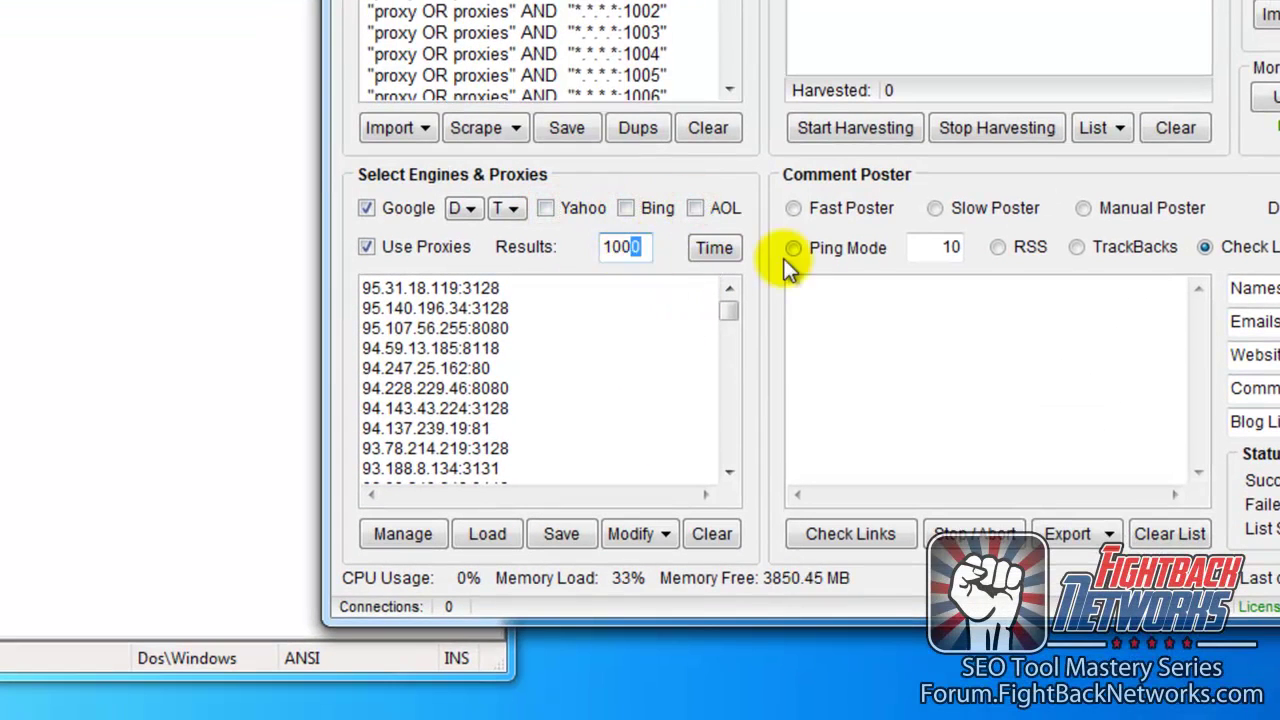
{"action": "key", "text": "BackSpace"}
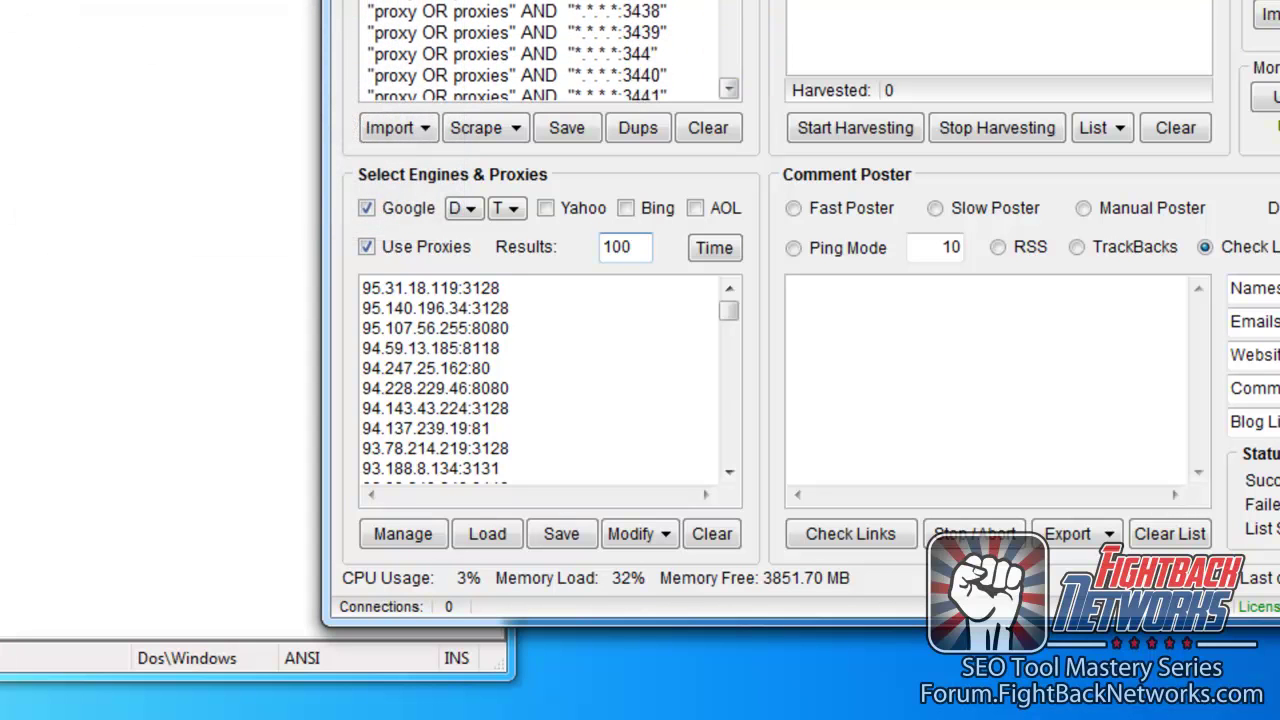
Step: Examine the recurring port numbers, such as 8080, in the loaded proxy list
{"action": "left_click_drag", "start_coordinate": [733, 339], "coordinate": [733, 357]}
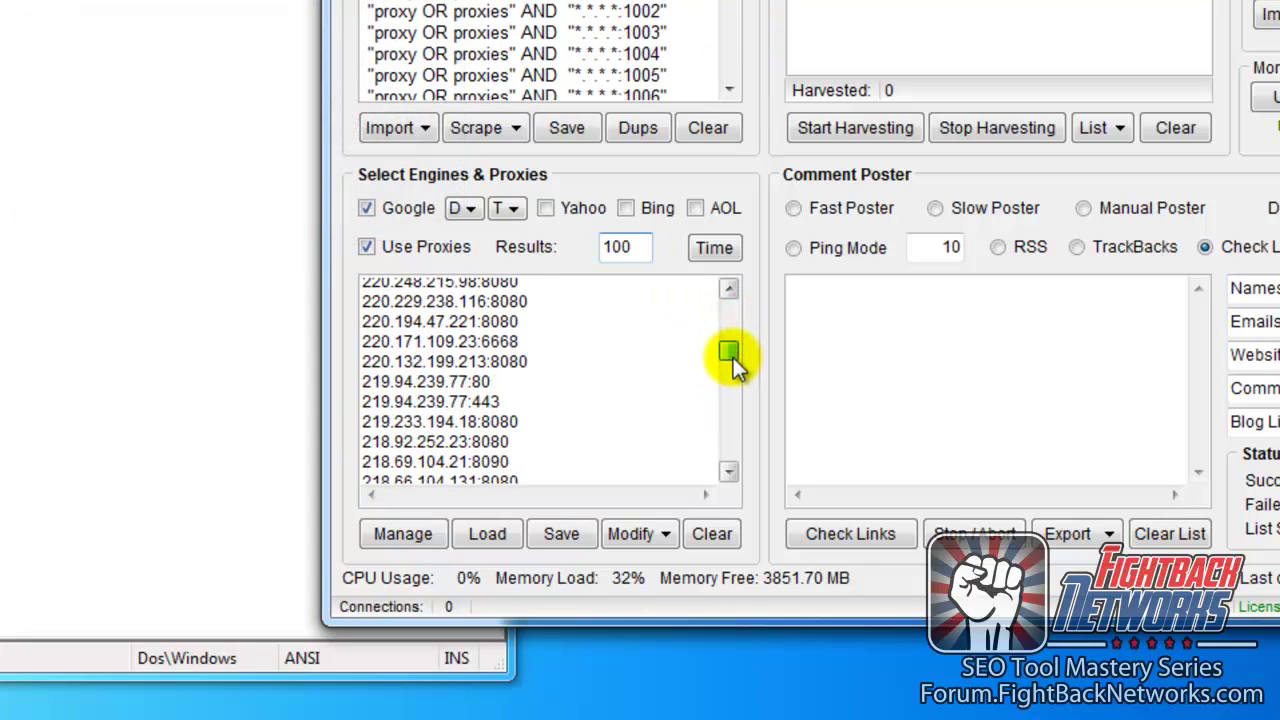
{"action": "double_click", "coordinate": [522, 361]}
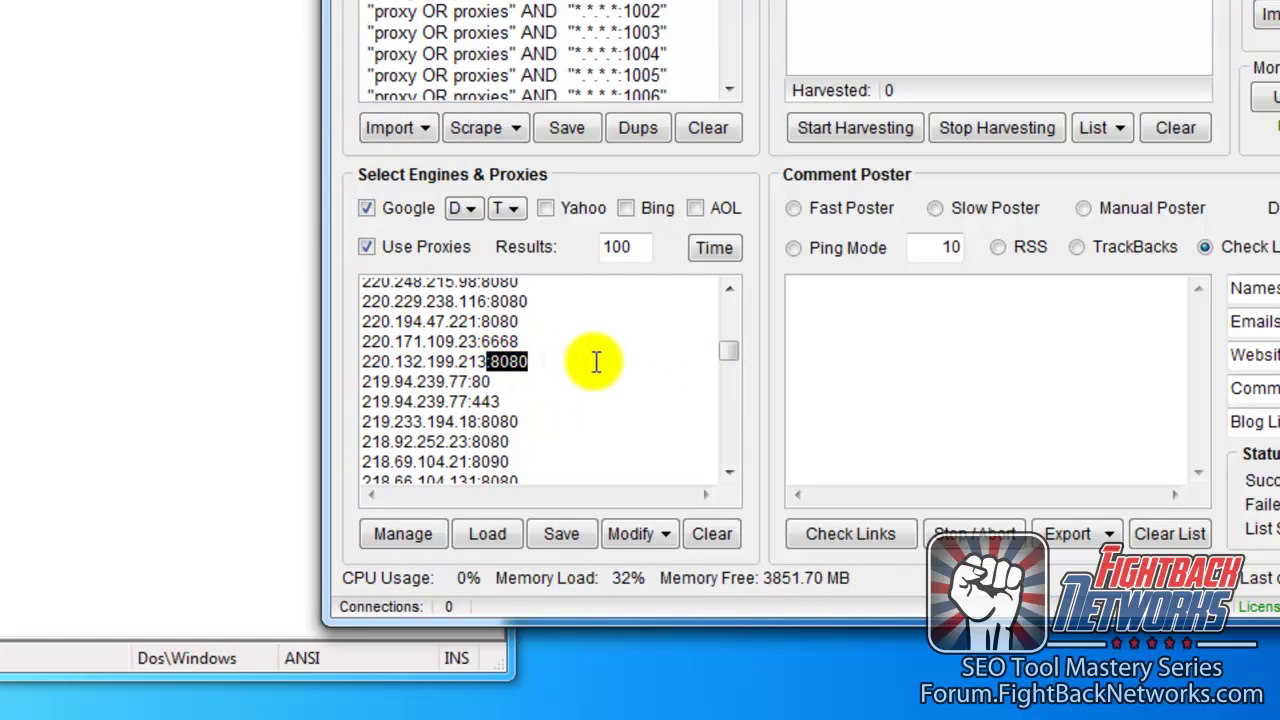
{"action": "left_click", "coordinate": [531, 434]}
{"action": "double_click", "coordinate": [531, 434]}
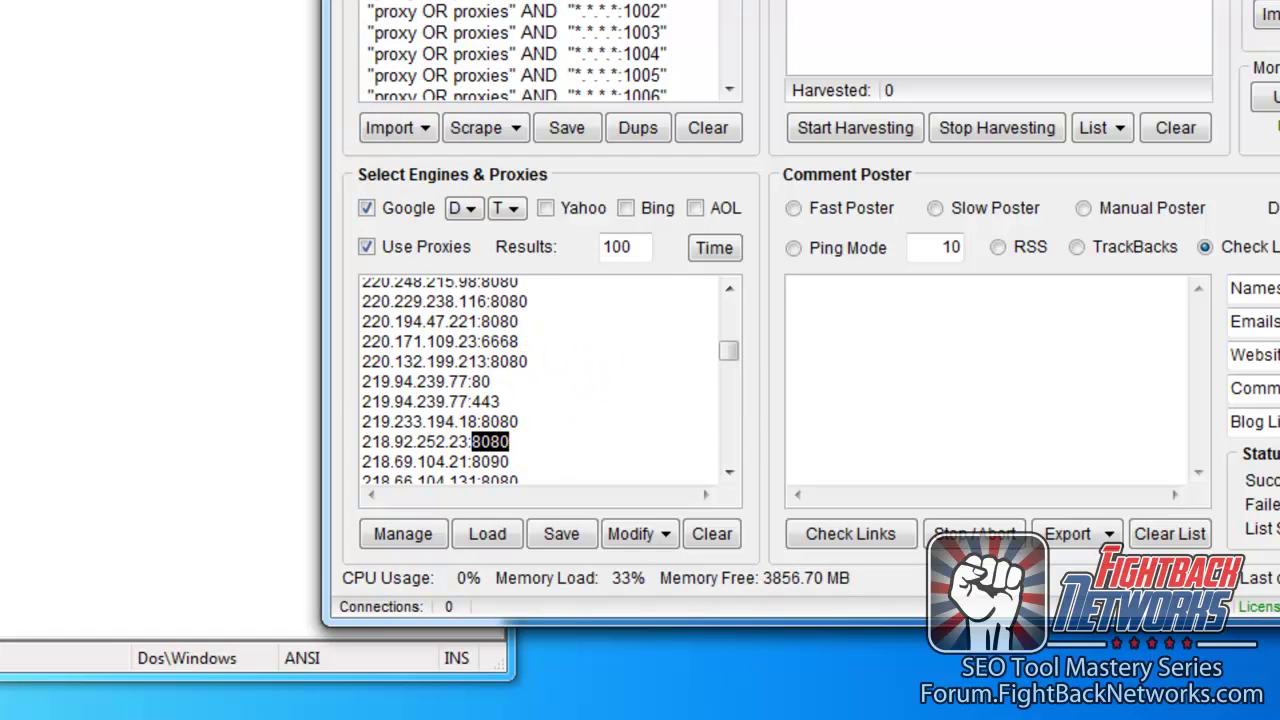
{"action": "mouse_move", "coordinate": [730, 2]}
{"action": "left_mouse_down"}
{"action": "mouse_move", "coordinate": [740, 57]}
{"action": "mouse_move", "coordinate": [735, 0]}
{"action": "left_mouse_up"}
Step: Limit the time span of returned Google results to Past week
{"action": "left_click", "coordinate": [634, 253]}
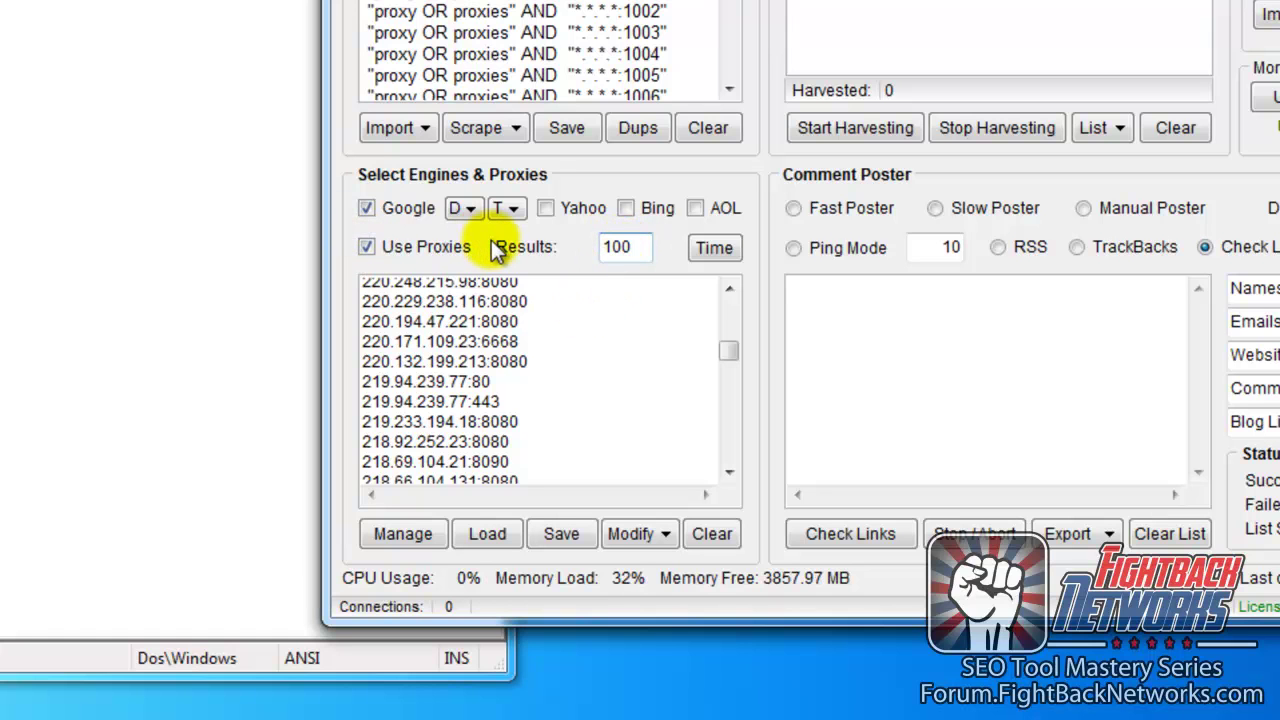
{"action": "left_click", "coordinate": [472, 210]}
{"action": "left_click", "coordinate": [508, 209]}
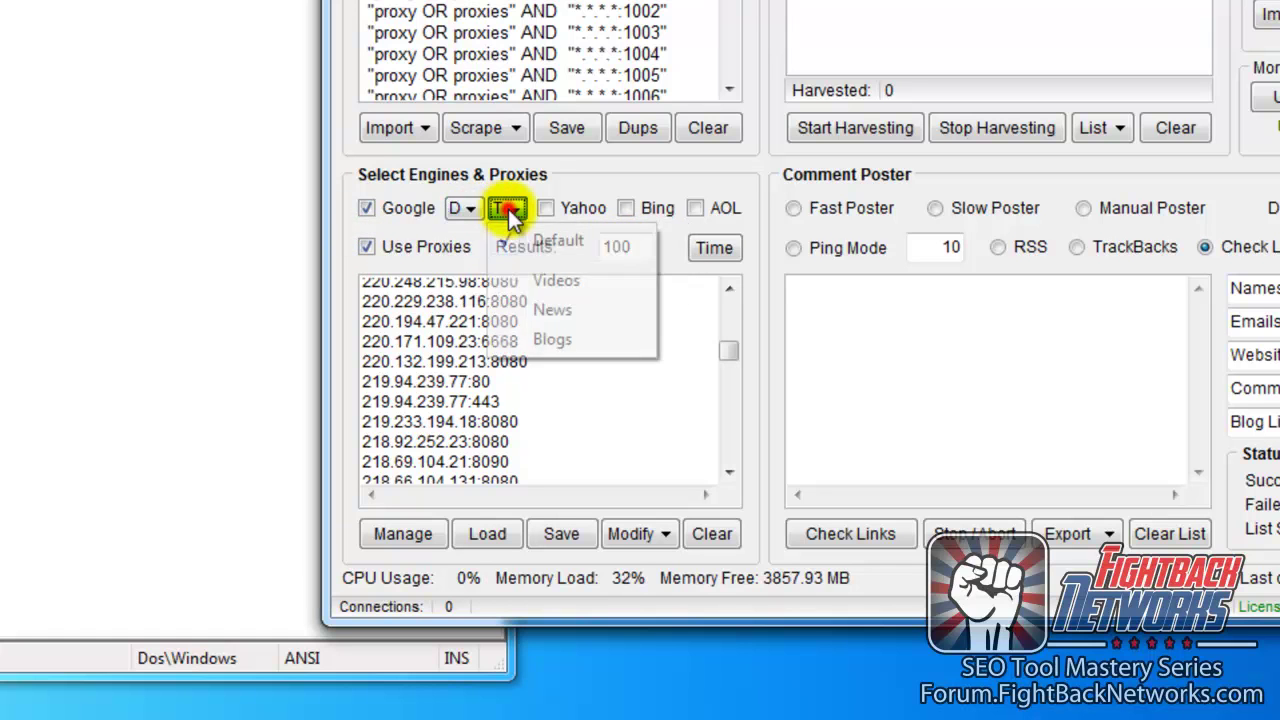
{"action": "left_click", "coordinate": [466, 210]}
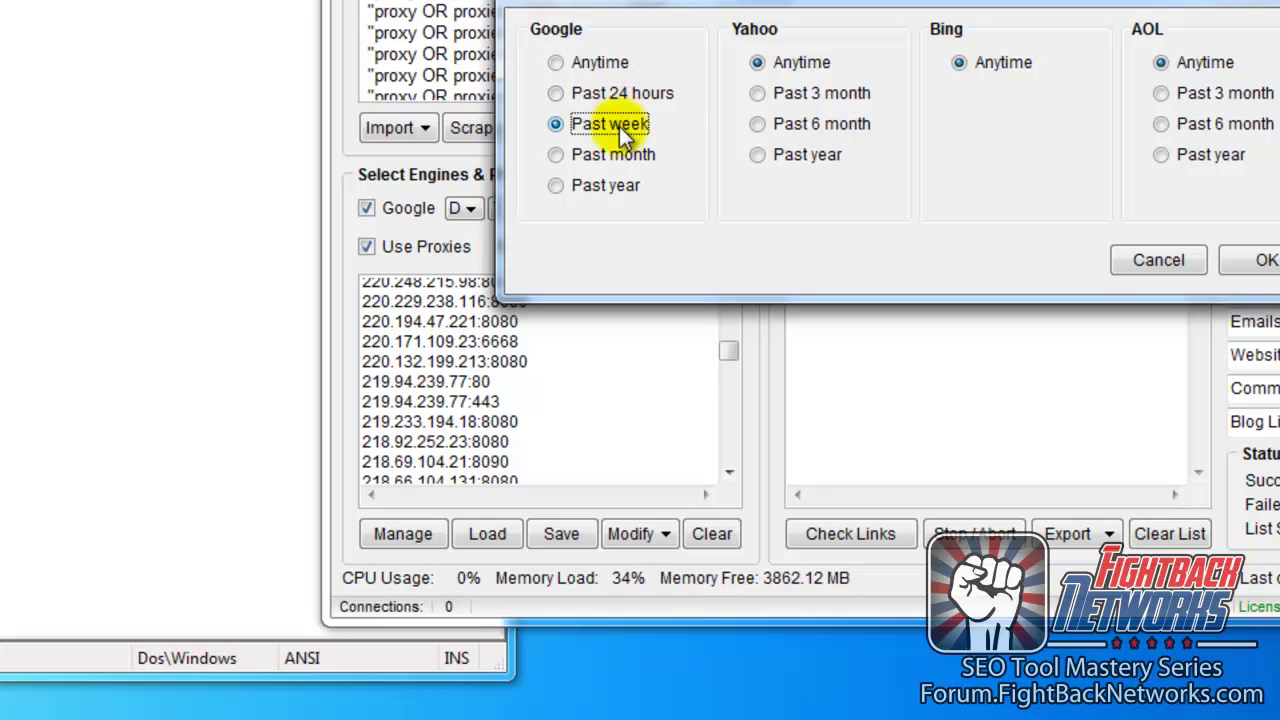
{"action": "left_click_drag", "start_coordinate": [597, 0], "coordinate": [509, 207]}
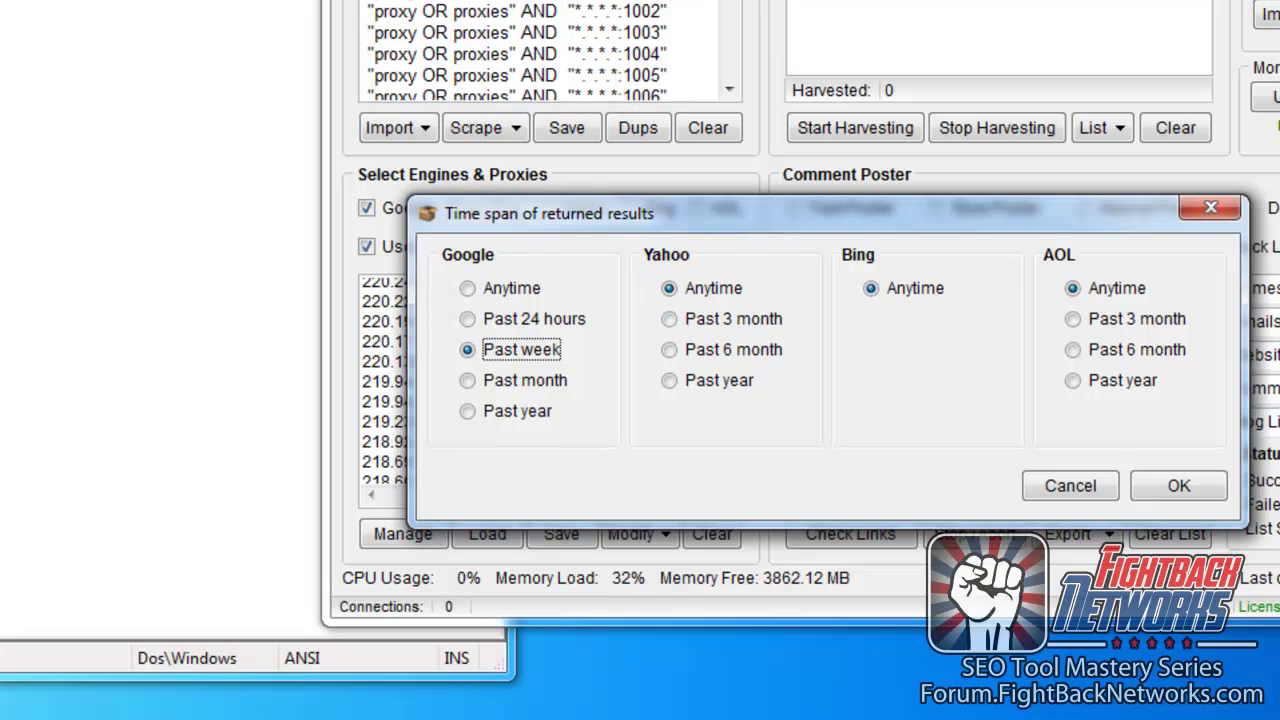
{"action": "key", "text": "Return"}
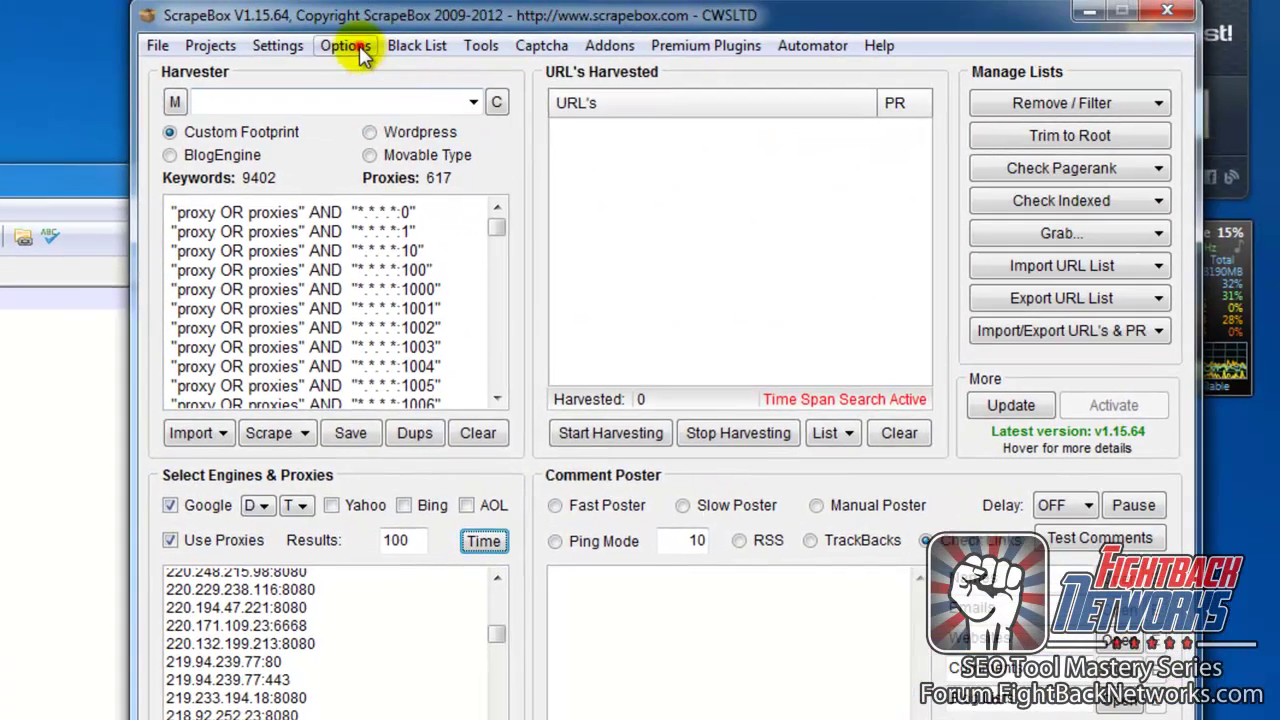
Step: Check the timeout settings and apply them with a Harvester Timeout of 30 seconds
{"action": "left_click", "coordinate": [345, 45]}
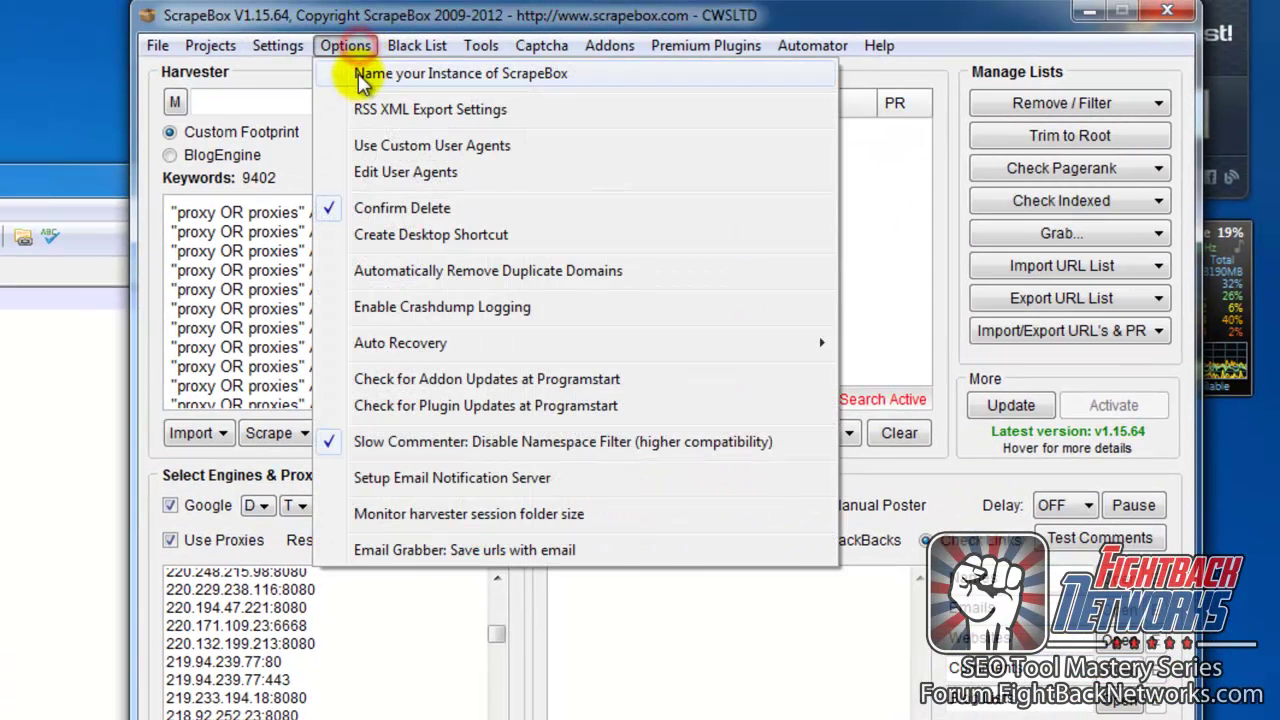
{"action": "mouse_move", "coordinate": [295, 53]}
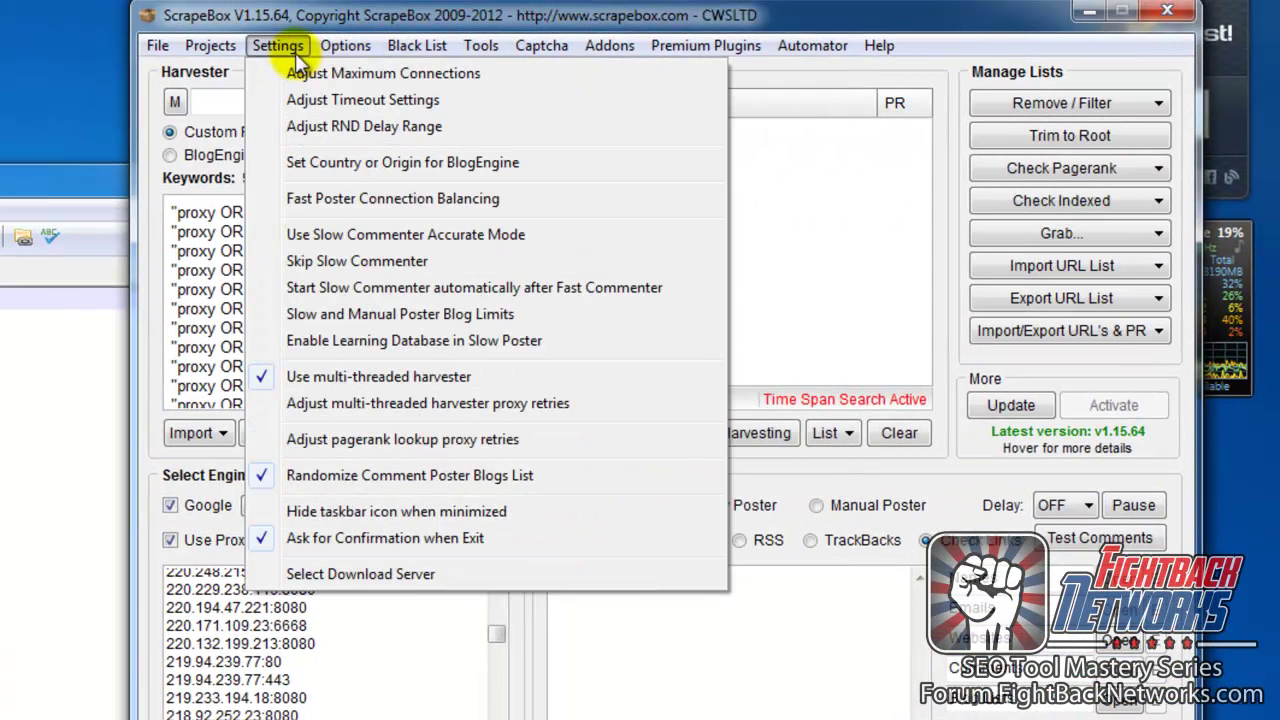
{"action": "left_click", "coordinate": [350, 99]}
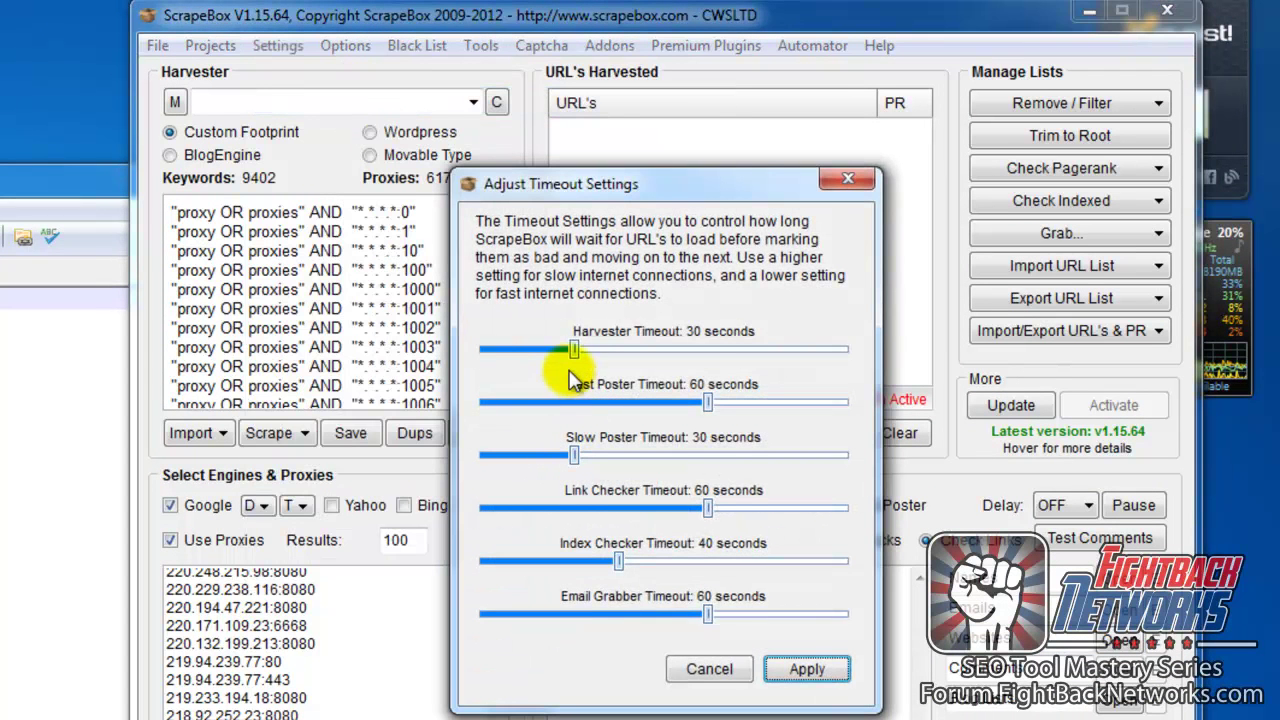
{"action": "left_click", "coordinate": [806, 669]}
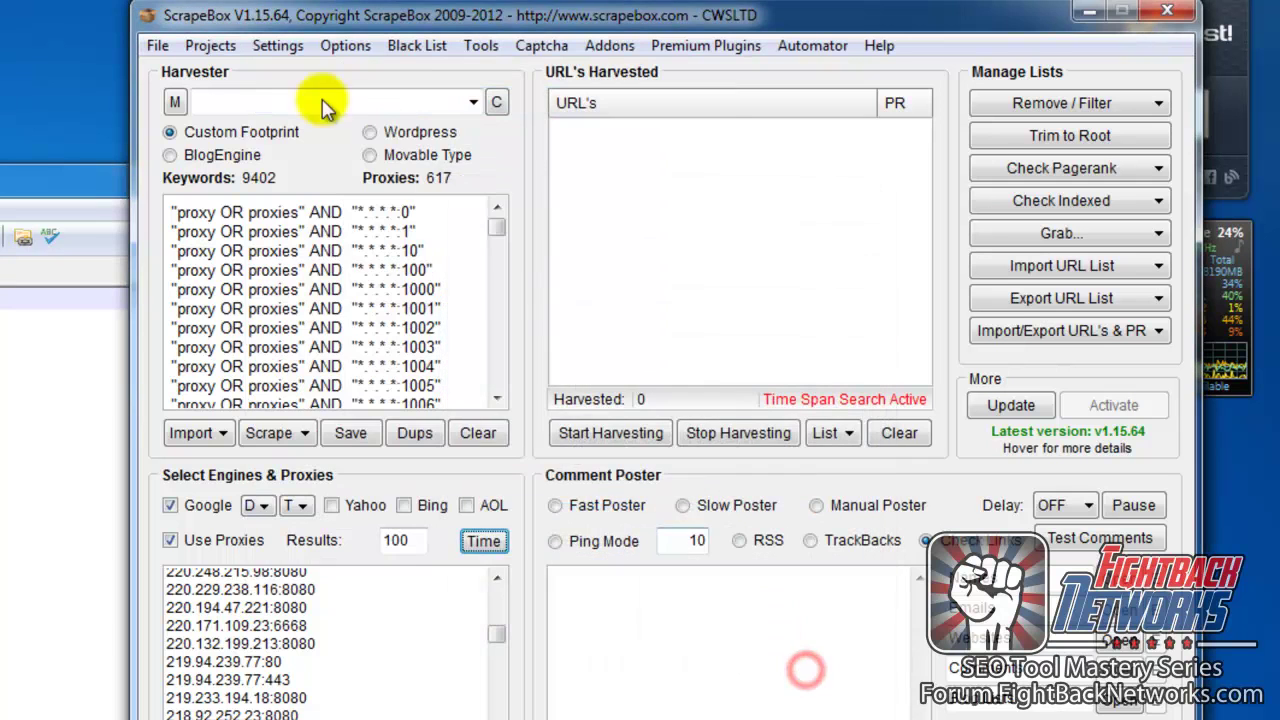
Step: Try setting the Google Harvester's maximum connections to 30
{"action": "left_click", "coordinate": [277, 45]}
{"action": "left_click", "coordinate": [322, 78]}
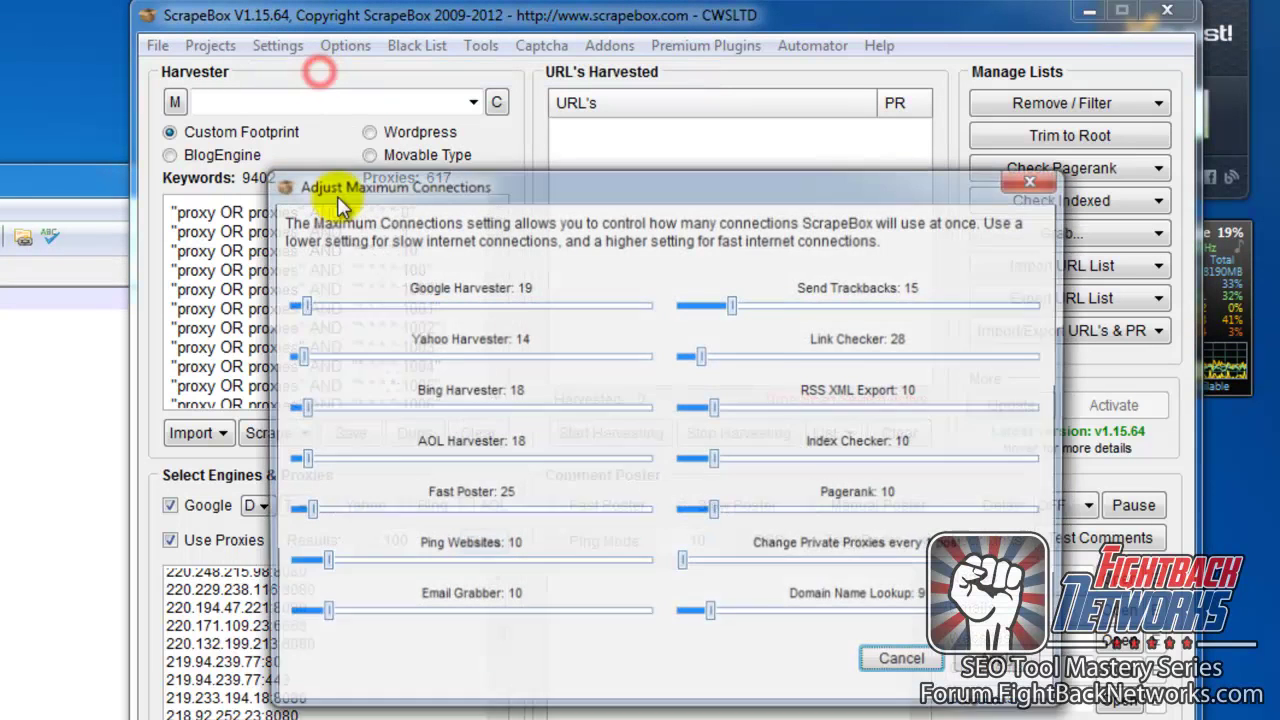
{"action": "left_click_drag", "start_coordinate": [301, 310], "coordinate": [312, 316]}
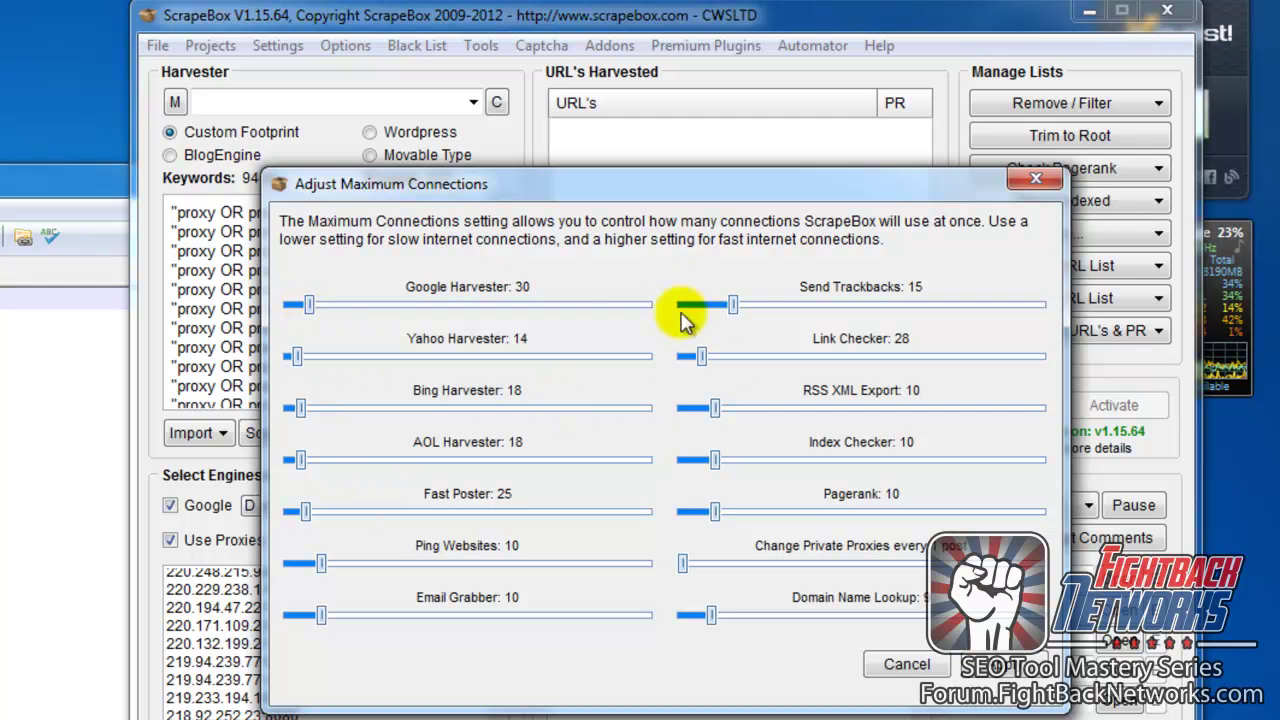
{"action": "left_click", "coordinate": [876, 663]}
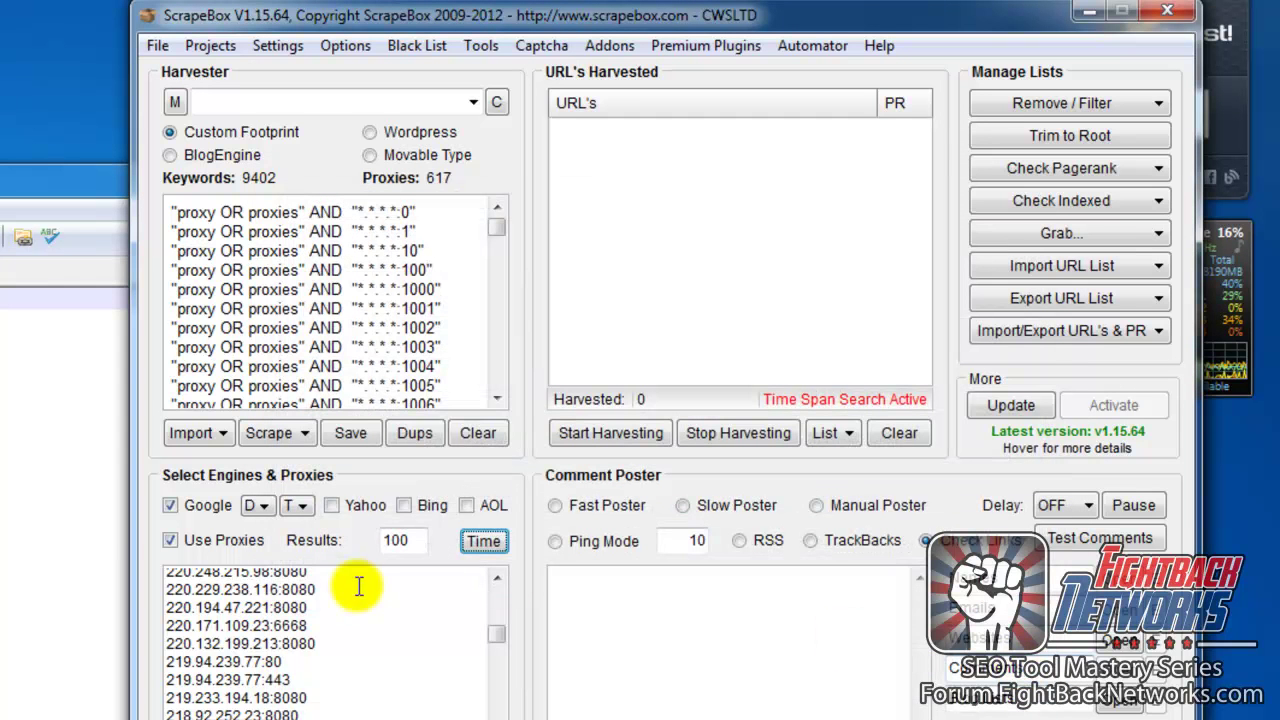
Step: Harvest URLs from Google for the merged proxy keywords and look through the harvested list
{"action": "left_click", "coordinate": [612, 433]}
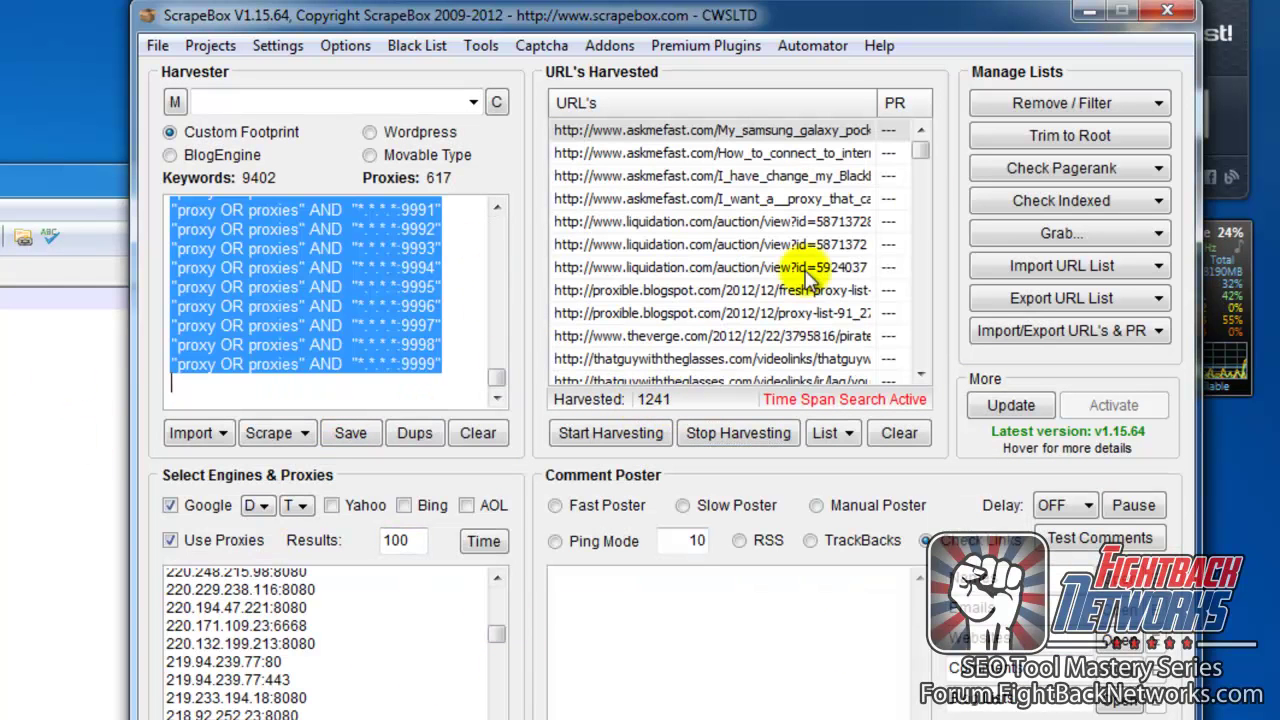
{"action": "left_click_drag", "start_coordinate": [924, 146], "coordinate": [921, 362]}
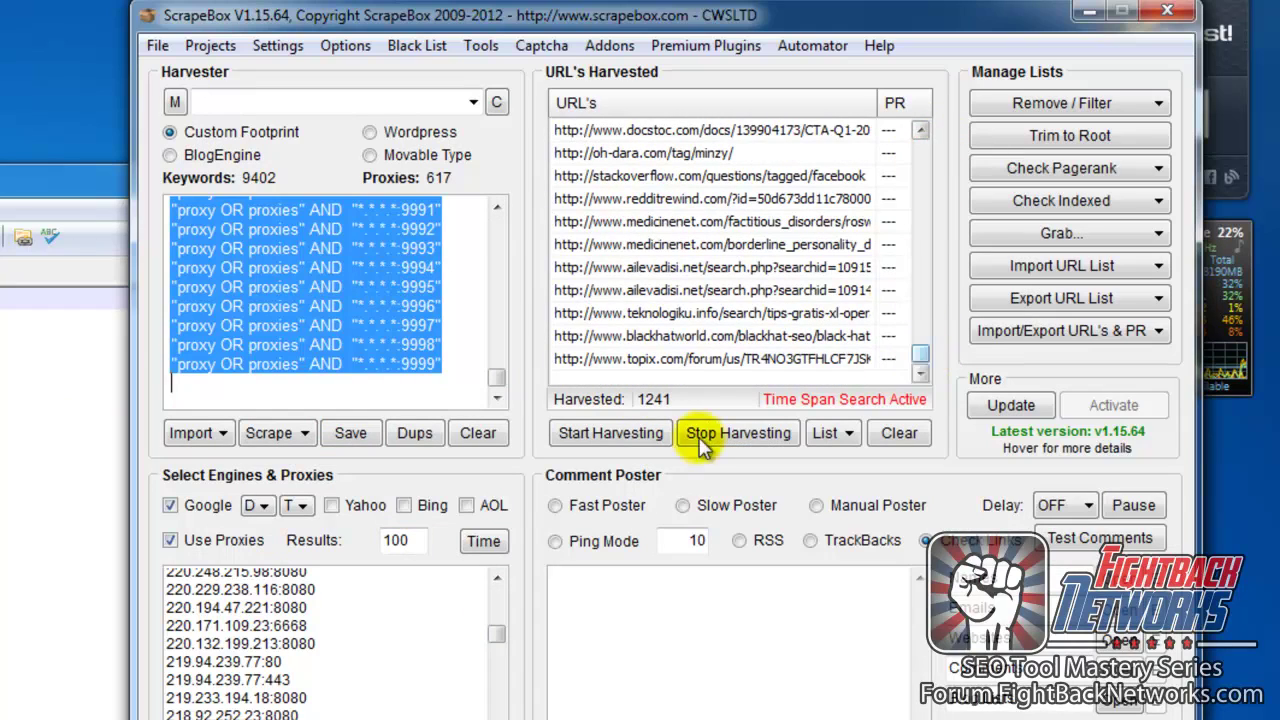
{"action": "left_click_drag", "start_coordinate": [745, 20], "coordinate": [608, 91]}
{"action": "mouse_move", "coordinate": [360, 457]}
{"action": "left_mouse_down"}
{"action": "mouse_move", "coordinate": [363, 277]}
{"action": "mouse_move", "coordinate": [363, 451]}
{"action": "left_mouse_up"}
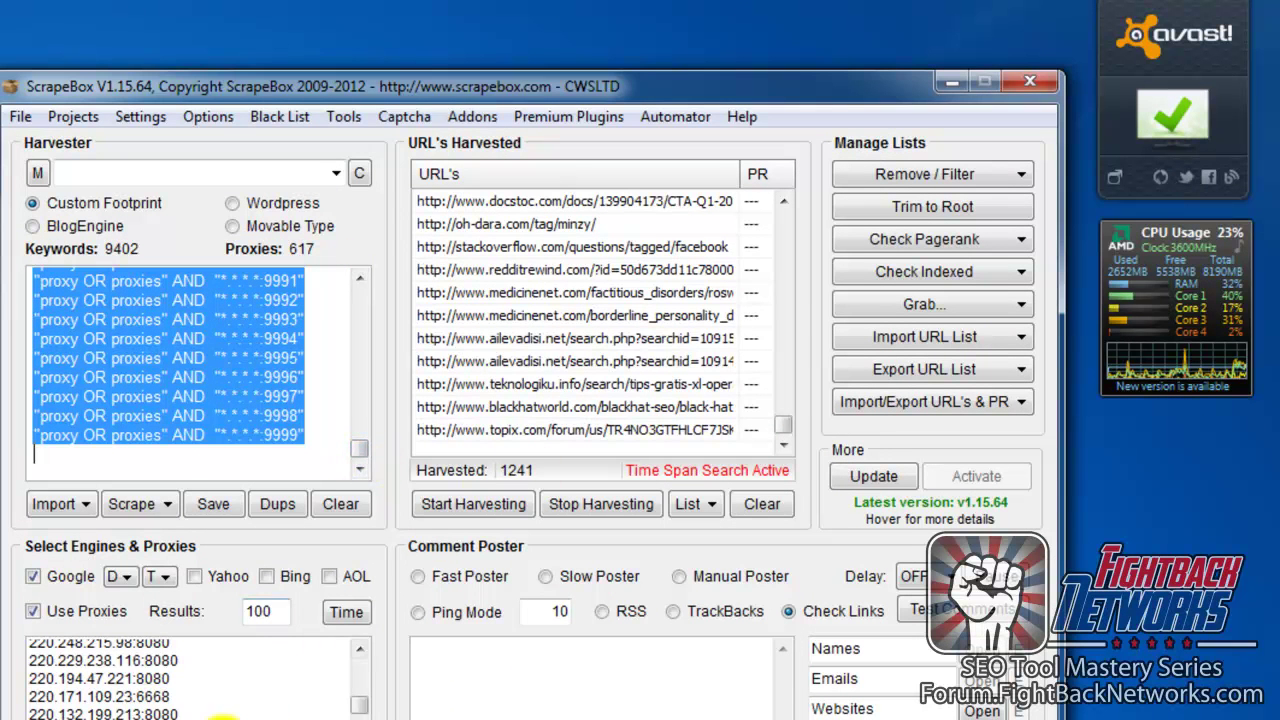
{"action": "left_click_drag", "start_coordinate": [363, 694], "coordinate": [390, 668]}
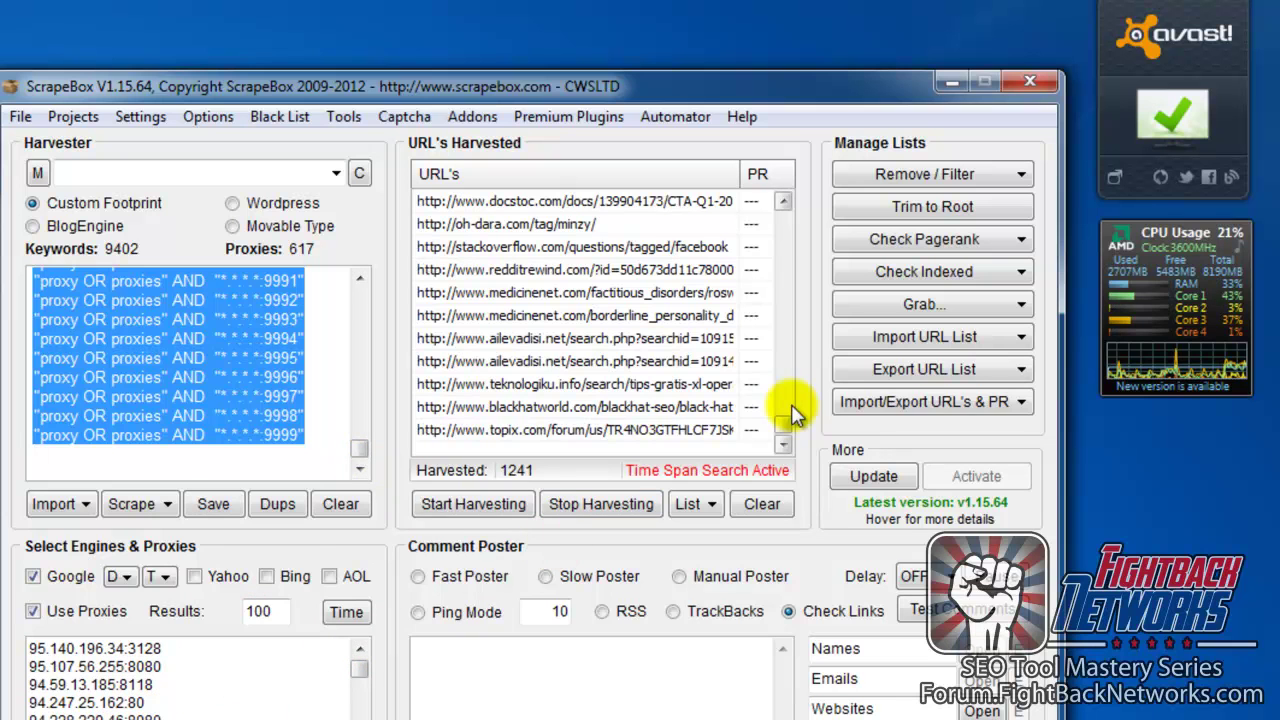